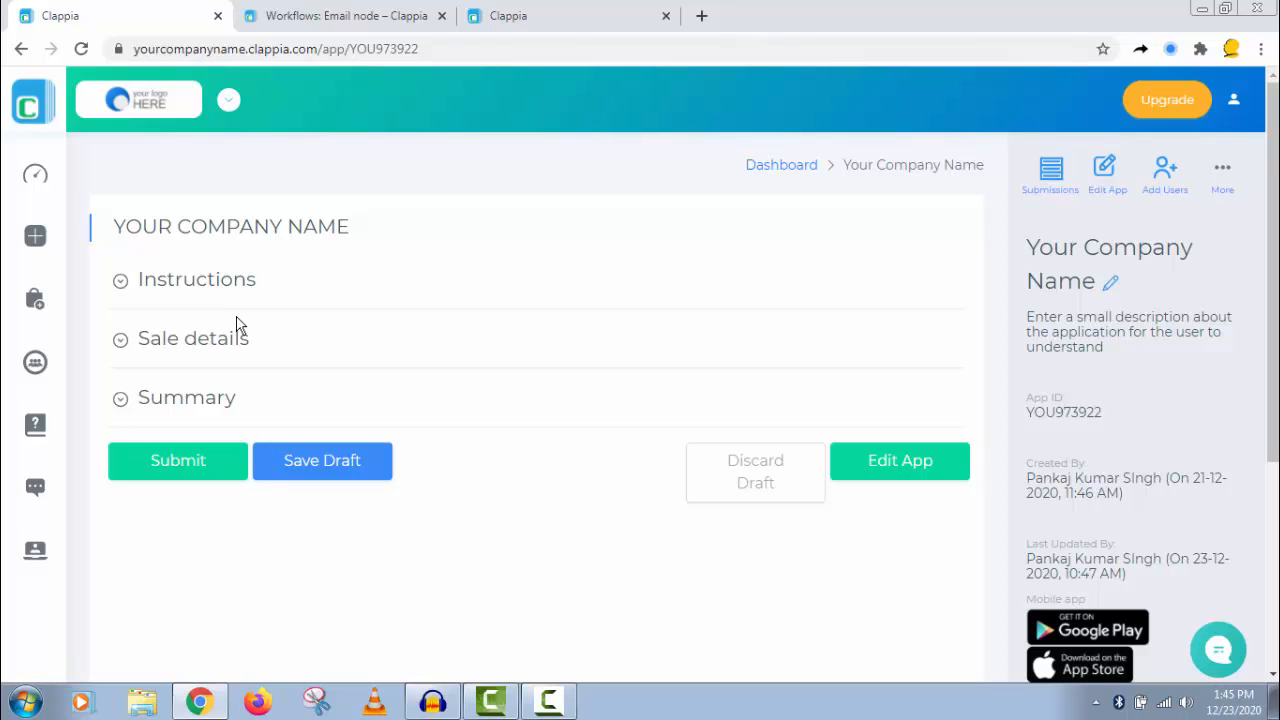
Examine the form's Instructions and Sale details sections, including the choices for Product purchased
{"action": "left_click", "coordinate": [122, 283]}
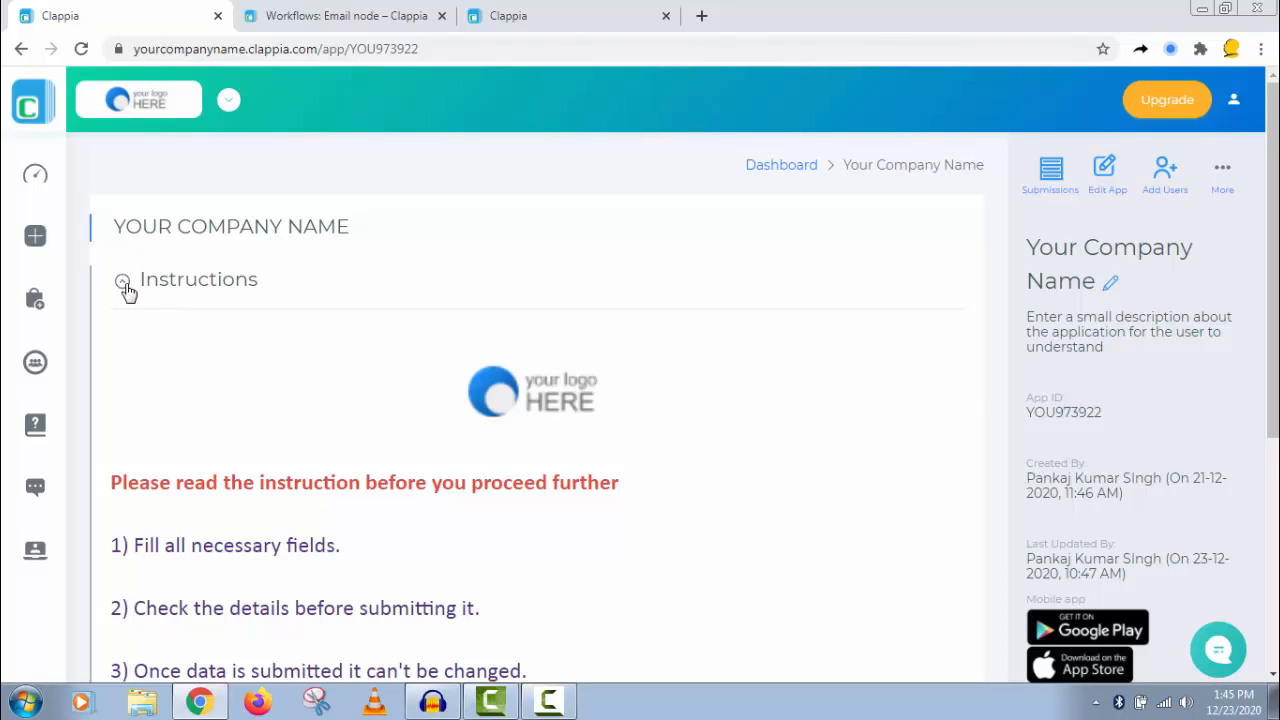
{"action": "left_click", "coordinate": [124, 287]}
{"action": "left_click", "coordinate": [128, 344]}
{"action": "scroll", "coordinate": [264, 355], "scroll_direction": "down", "scroll_amount": 1}
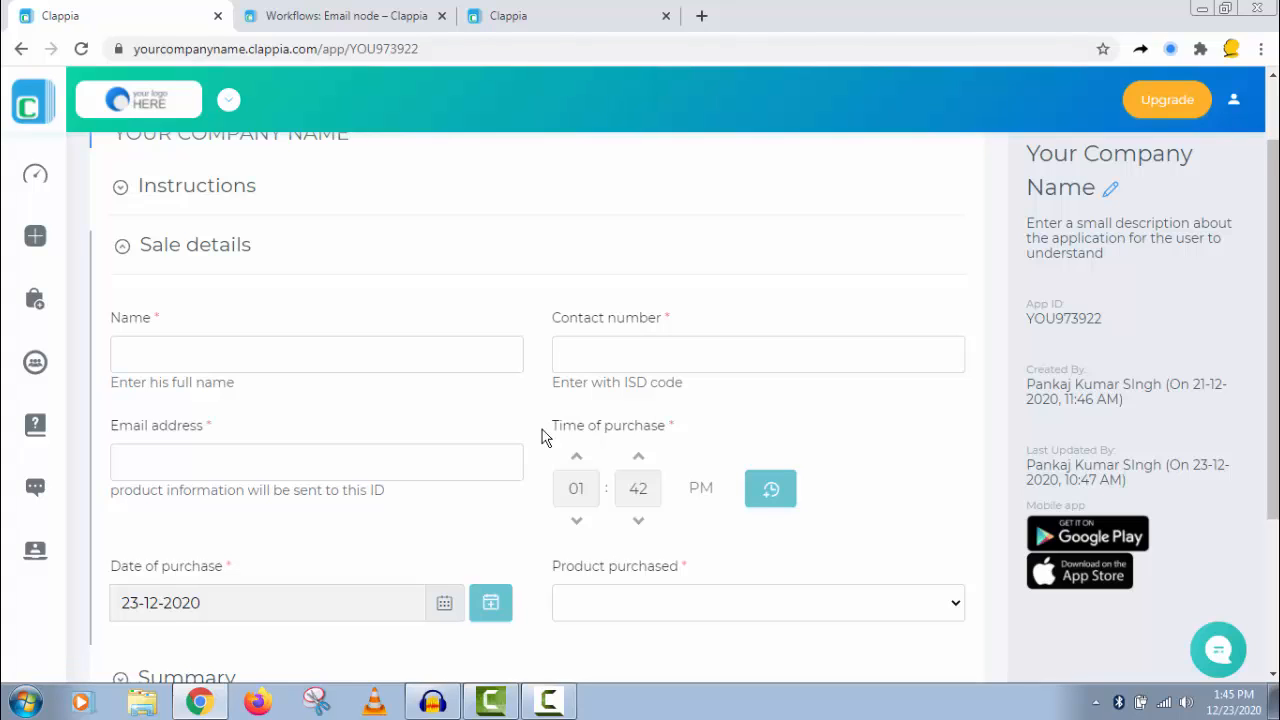
{"action": "left_click", "coordinate": [665, 604]}
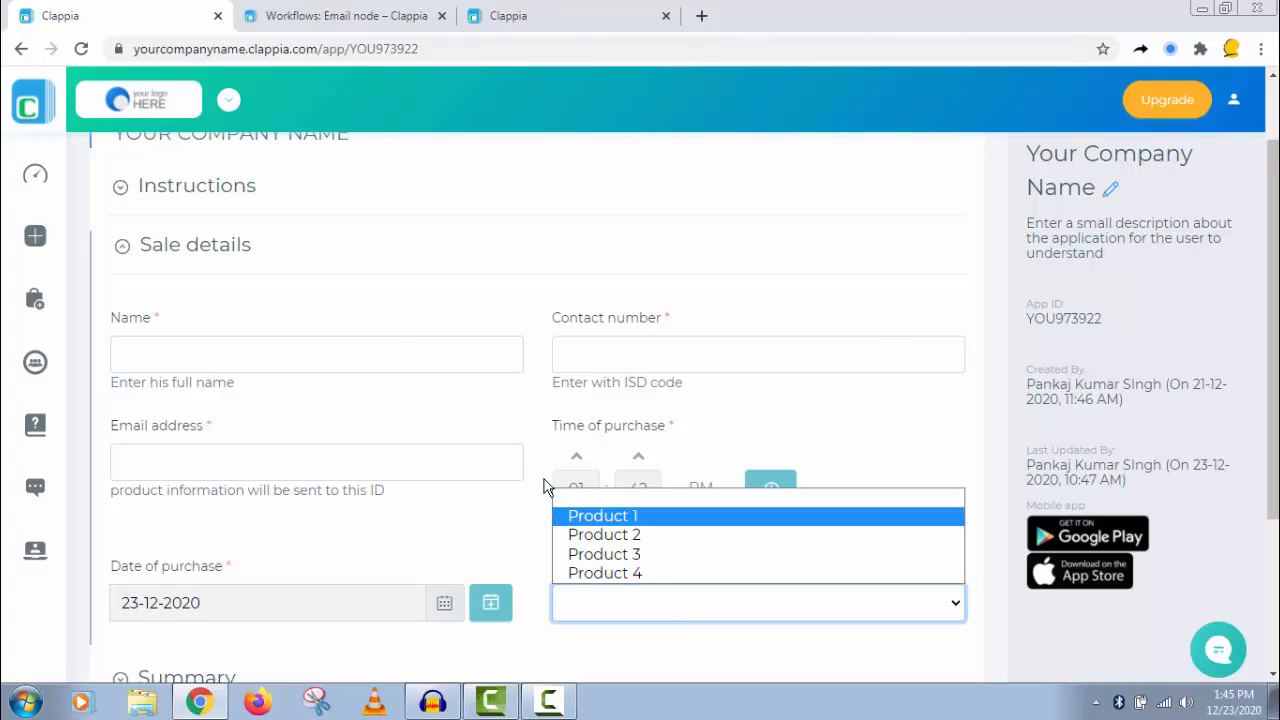
{"action": "left_click", "coordinate": [125, 250]}
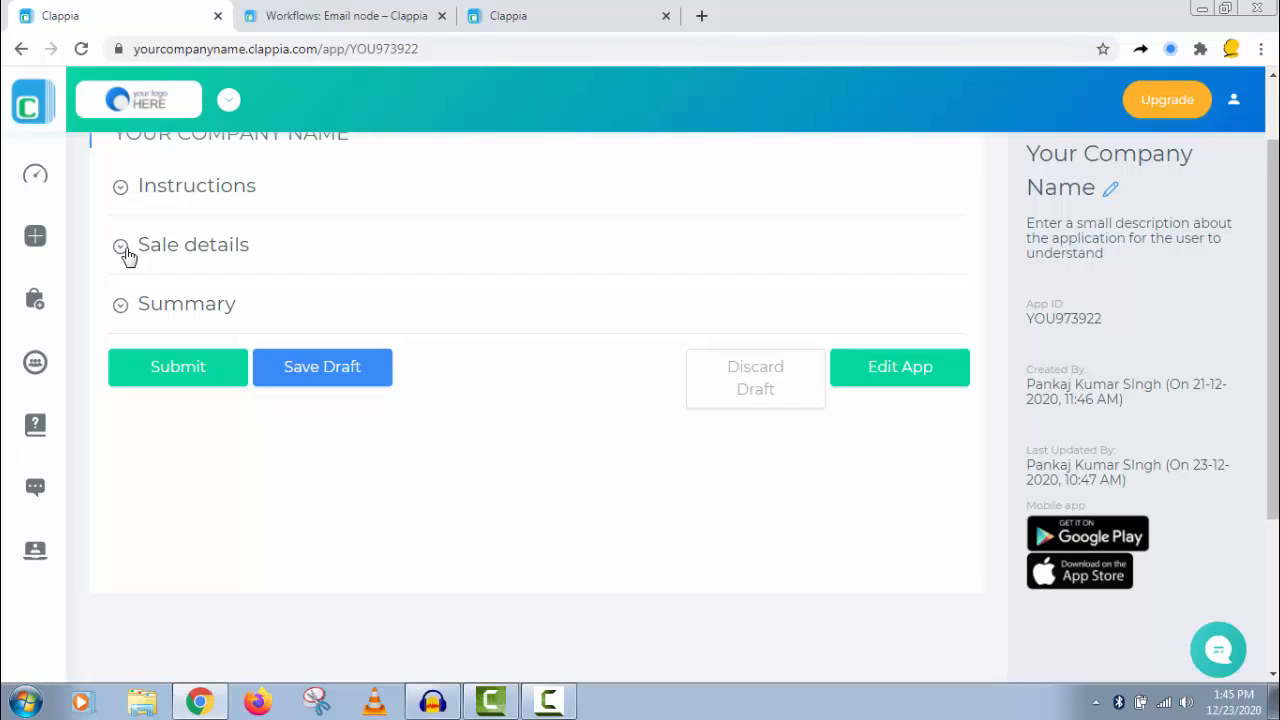
{"action": "scroll", "coordinate": [128, 257], "scroll_direction": "up", "scroll_amount": 1}
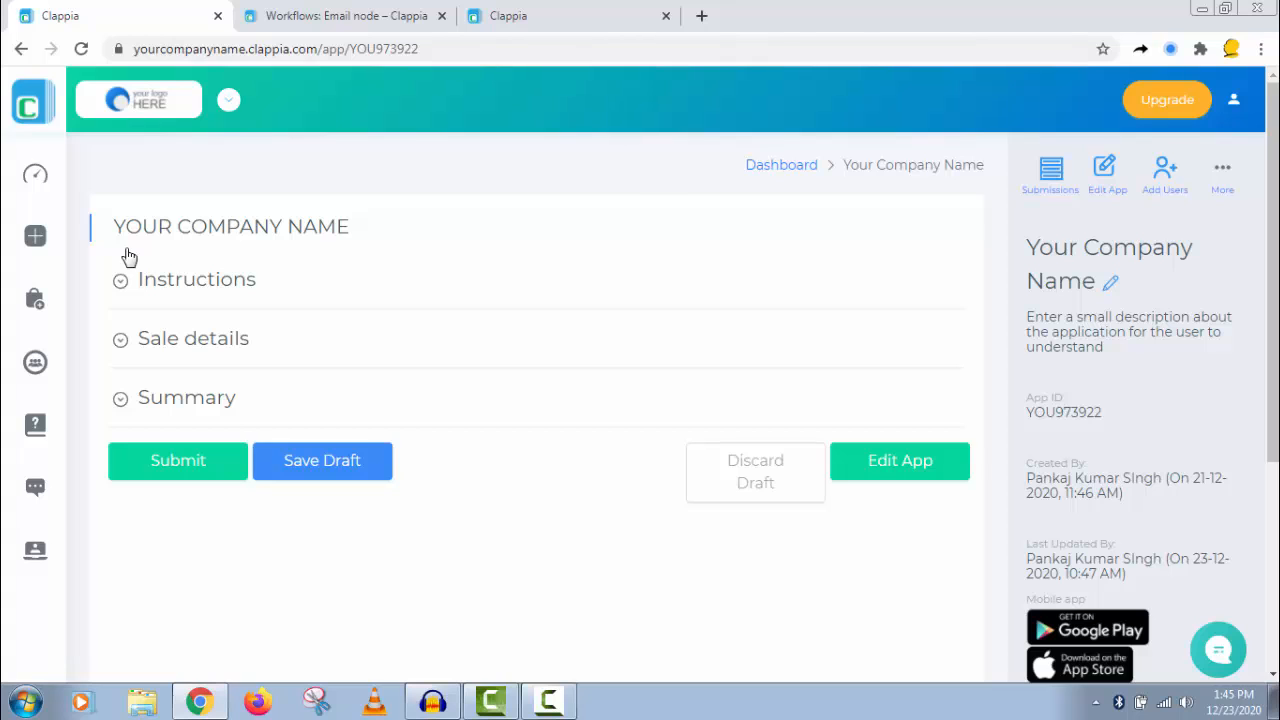
Open the app for editing at its Workflows stage and look through the three submission flows, ending on New Submission Flow
{"action": "left_click", "coordinate": [881, 469]}
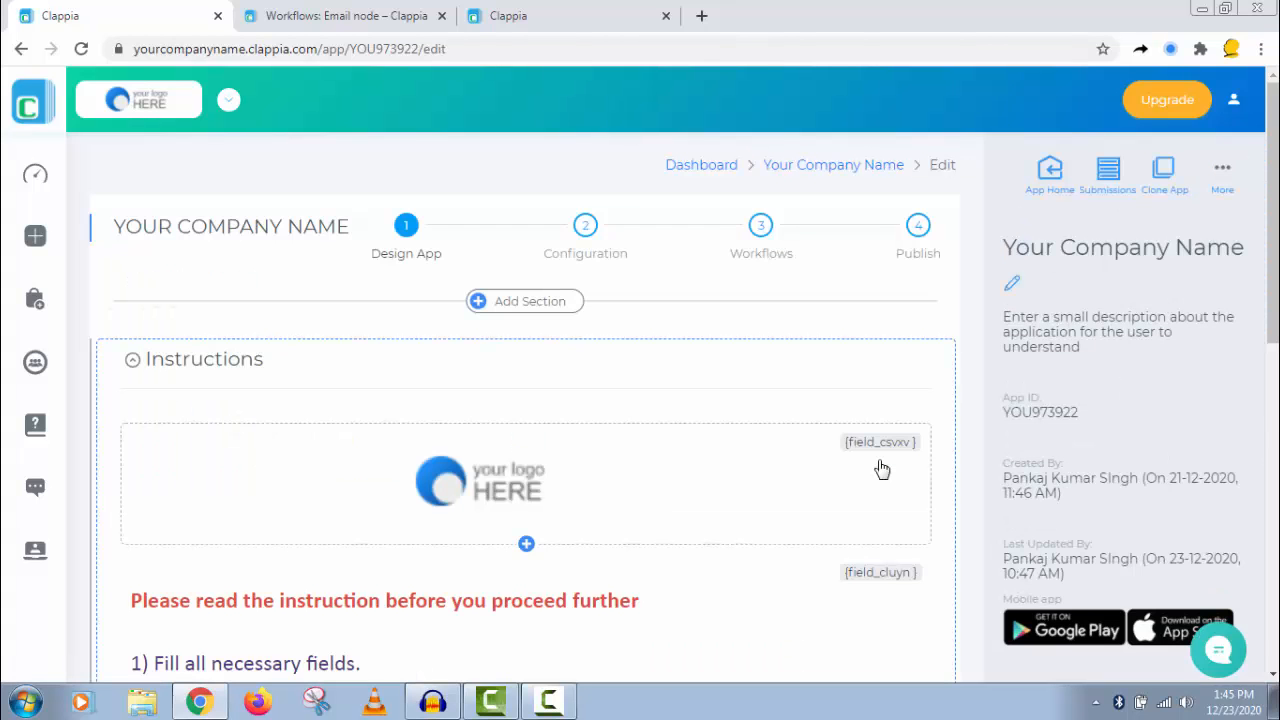
{"action": "left_click", "coordinate": [765, 245]}
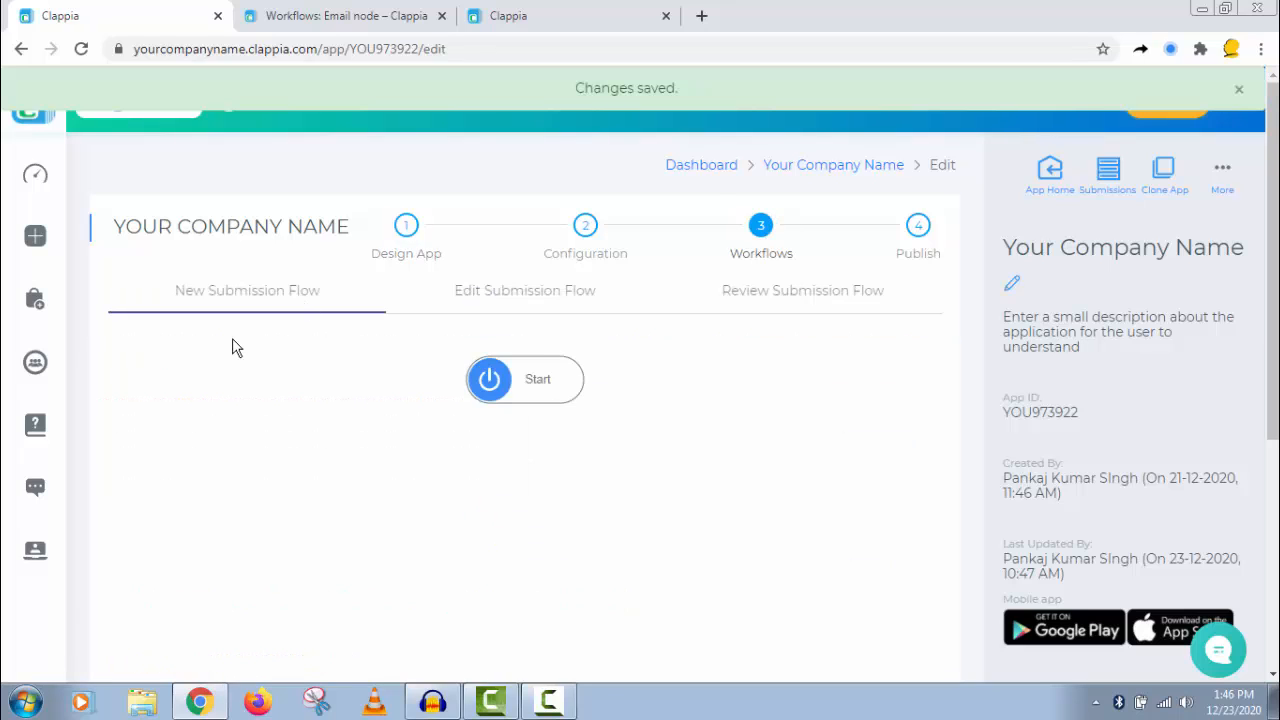
{"action": "left_click", "coordinate": [514, 294]}
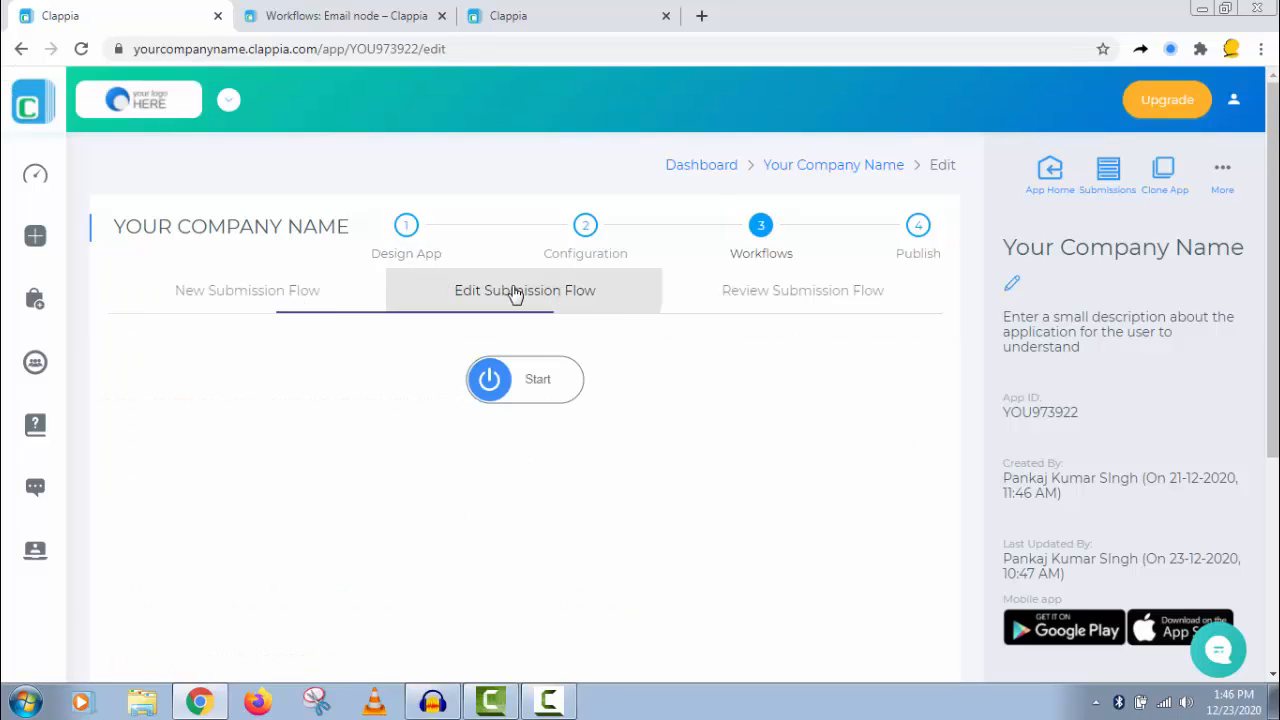
{"action": "left_click", "coordinate": [820, 292]}
{"action": "left_click", "coordinate": [286, 297]}
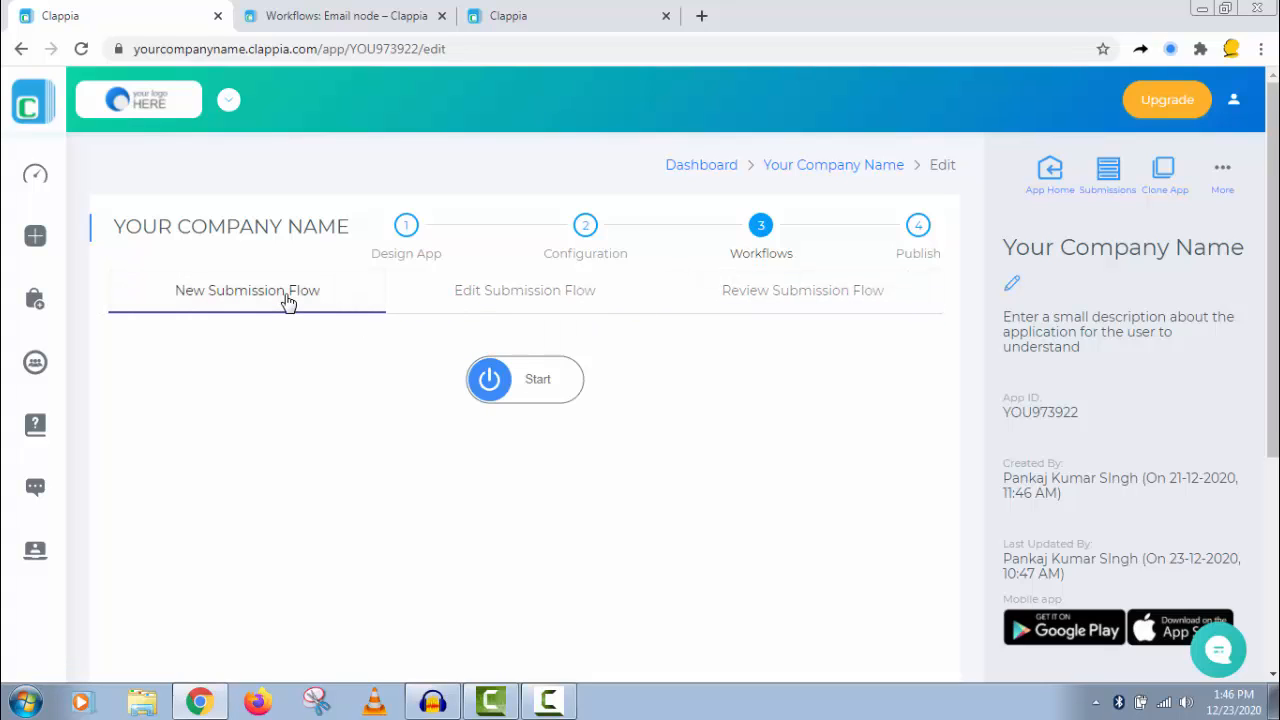
Add an Email node after Start in the New Submission Flow
{"action": "left_click", "coordinate": [546, 380]}
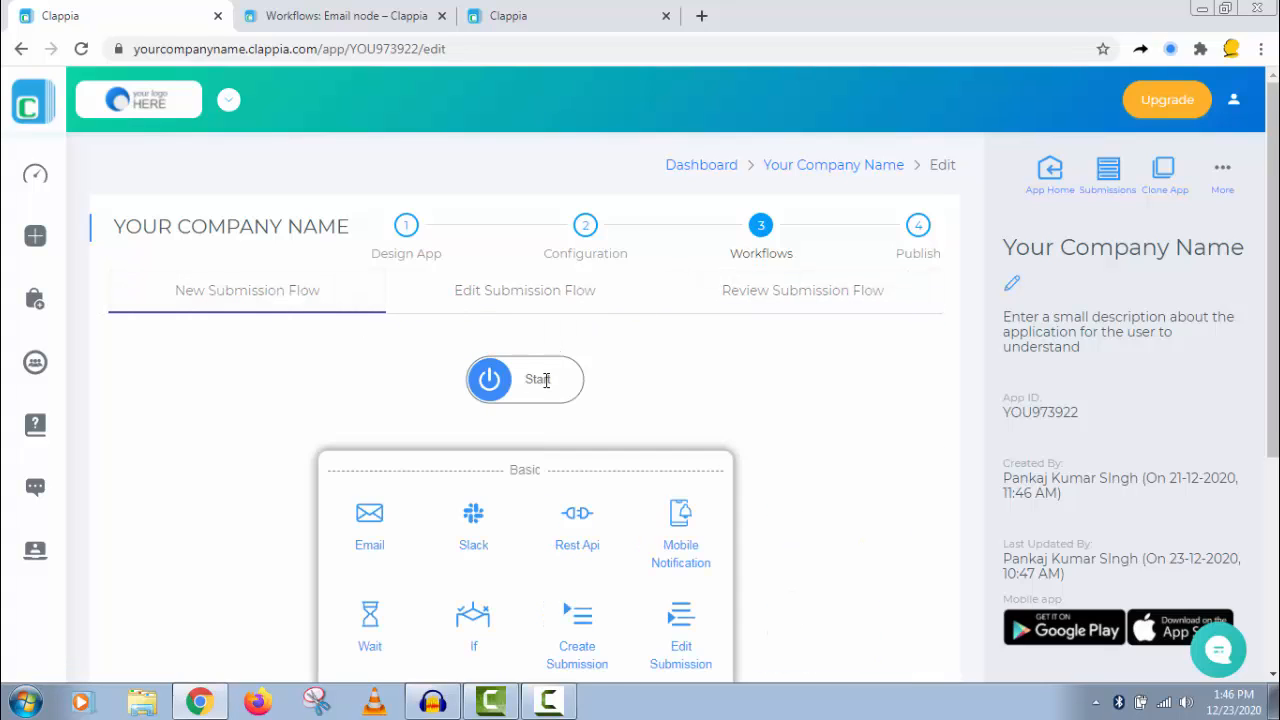
{"action": "scroll", "coordinate": [470, 400], "scroll_direction": "down", "scroll_amount": 1}
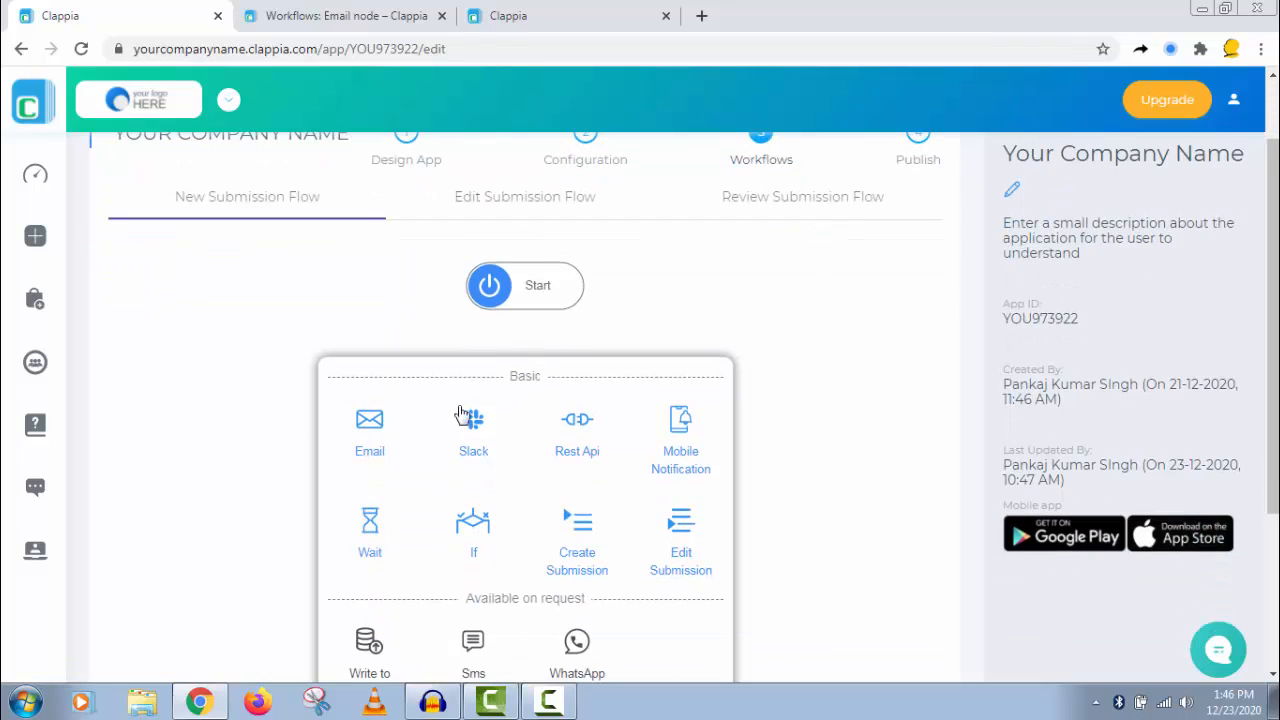
{"action": "left_click", "coordinate": [370, 425]}
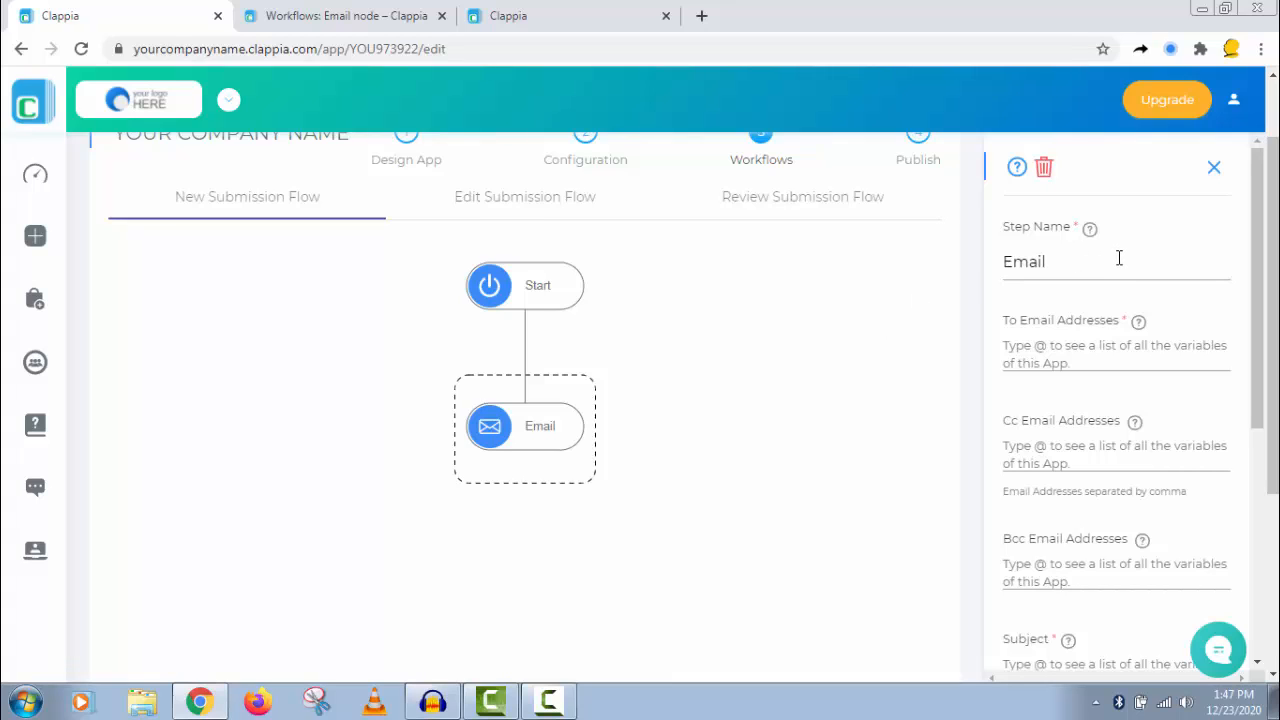
Name the email step "Email to customer" and set its recipient to the form's {email_addr} variable
{"action": "left_click_drag", "start_coordinate": [1117, 248], "coordinate": [990, 284]}
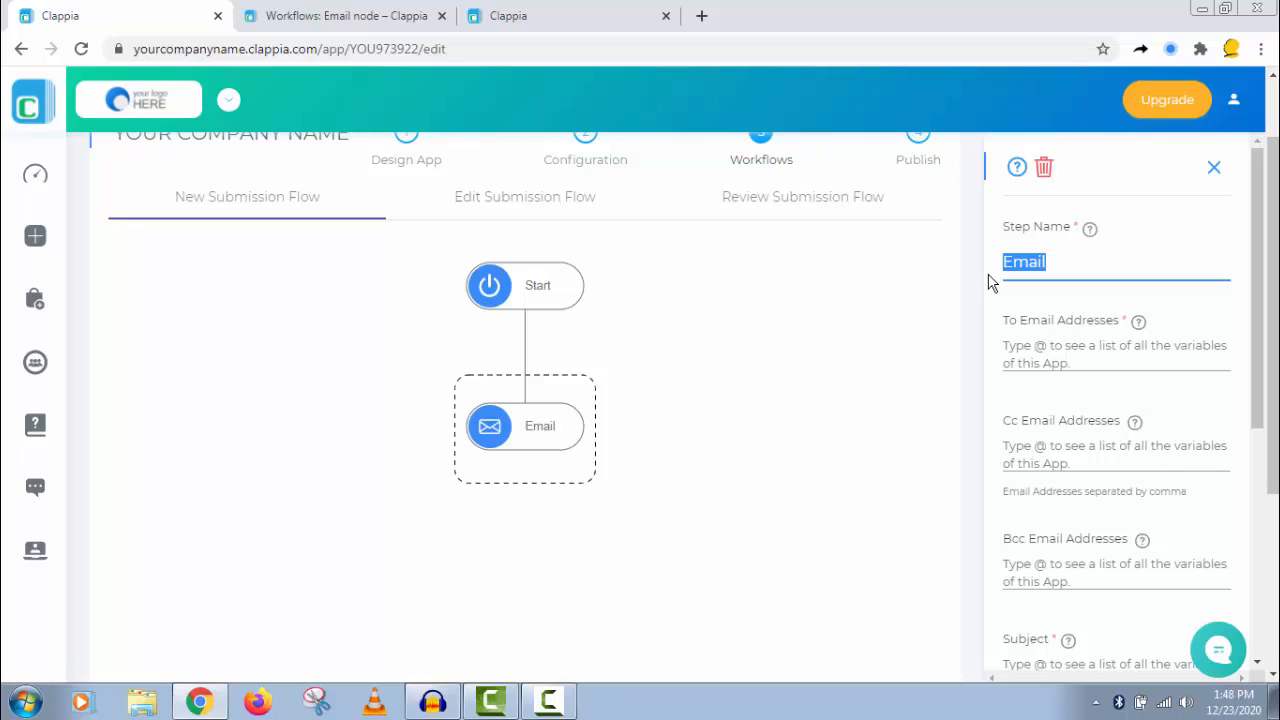
{"action": "type", "text": "Email to customer"}
{"action": "left_click", "coordinate": [1061, 353]}
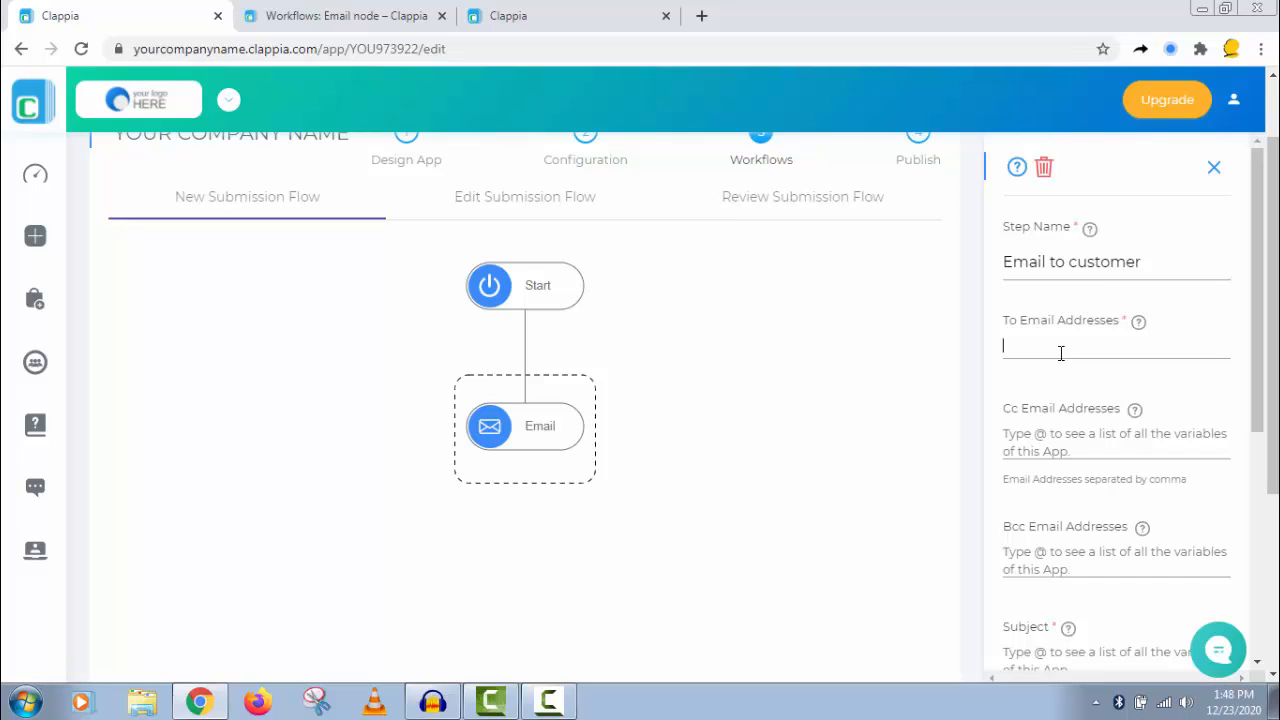
{"action": "type", "text": "@"}
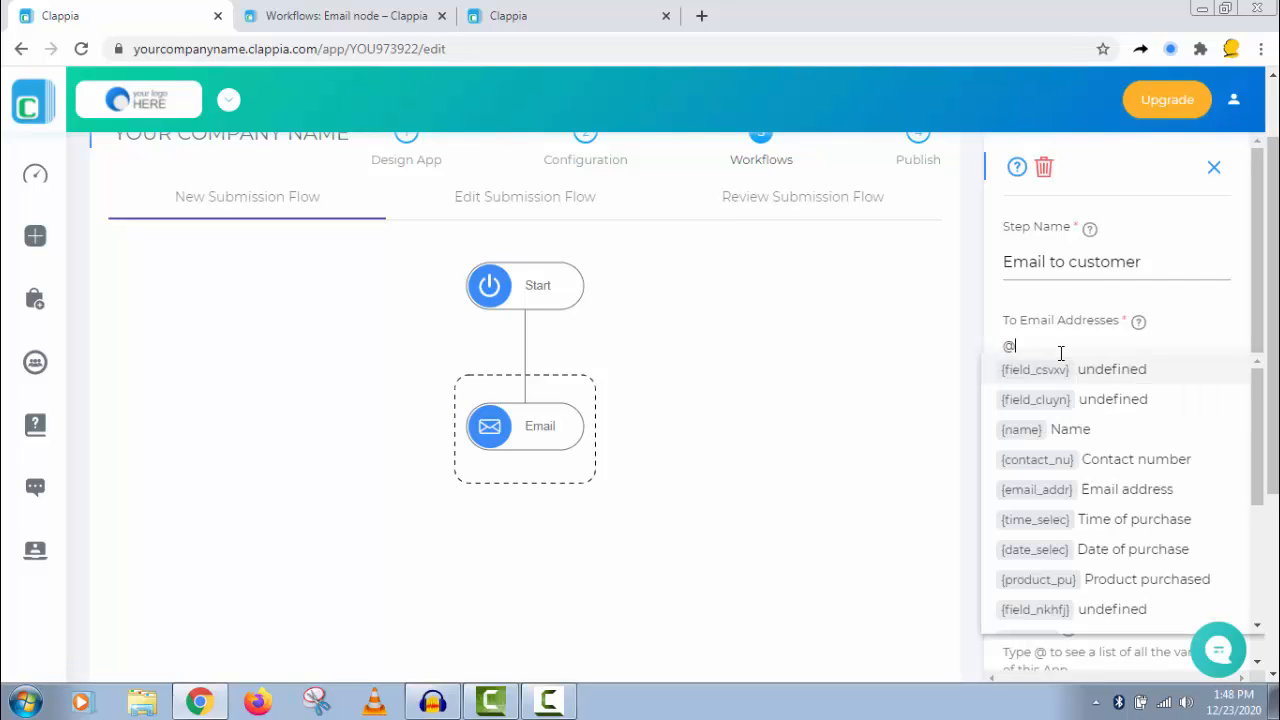
{"action": "left_click", "coordinate": [1110, 502]}
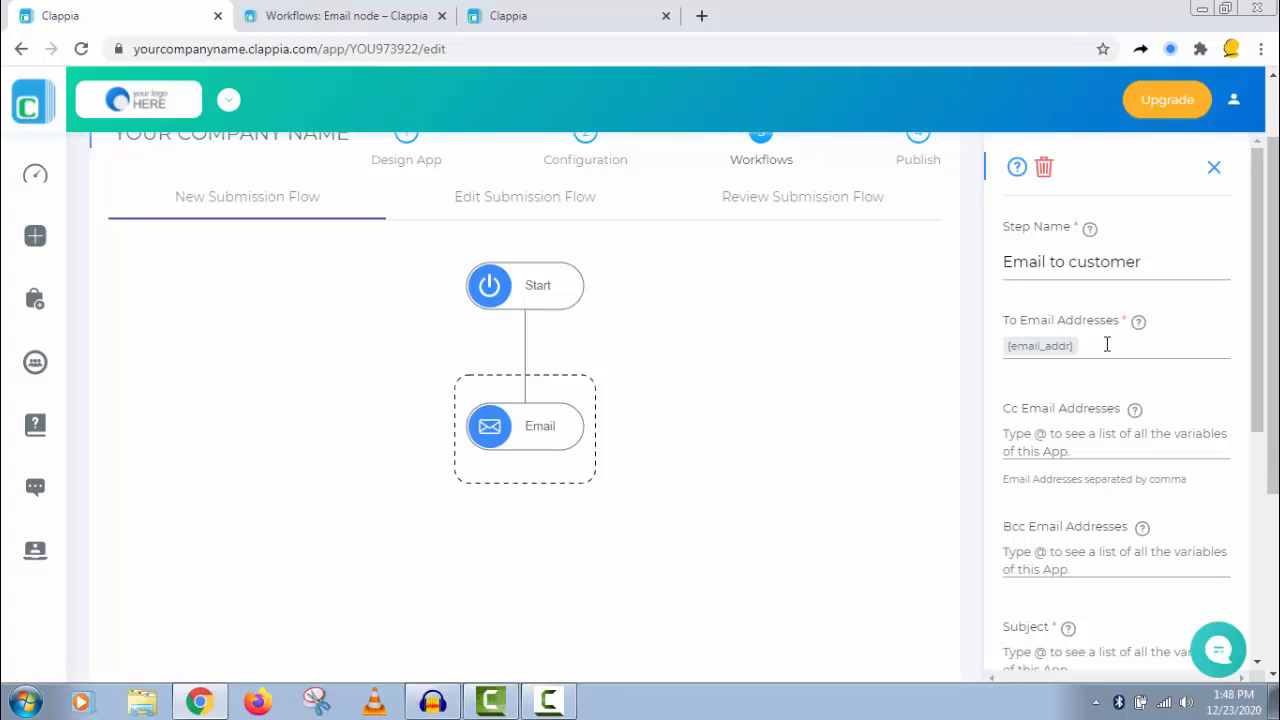
{"action": "left_click", "coordinate": [1084, 450]}
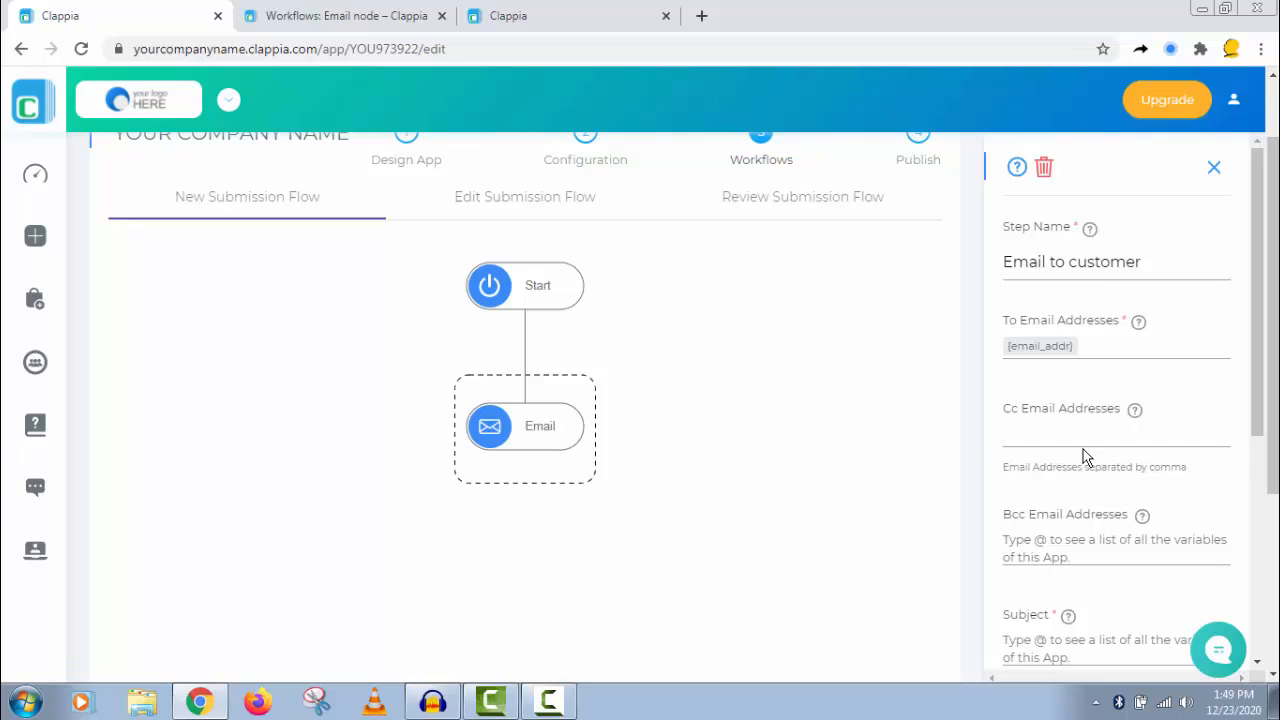
{"action": "left_click", "coordinate": [1115, 346]}
{"action": "left_click", "coordinate": [1078, 444]}
{"action": "left_click", "coordinate": [1066, 558]}
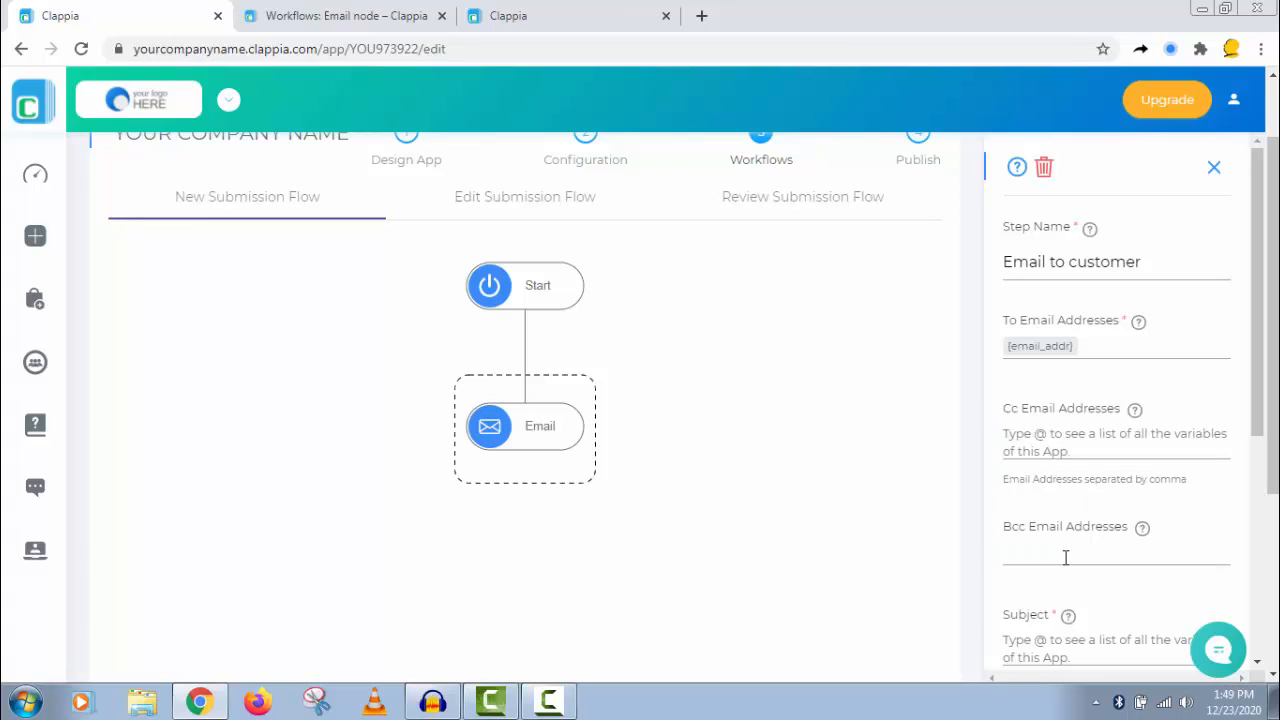
Set the email subject to "We are pleased to serve you" followed by the {name} variable
{"action": "scroll", "coordinate": [1064, 556], "scroll_direction": "down", "scroll_amount": 2}
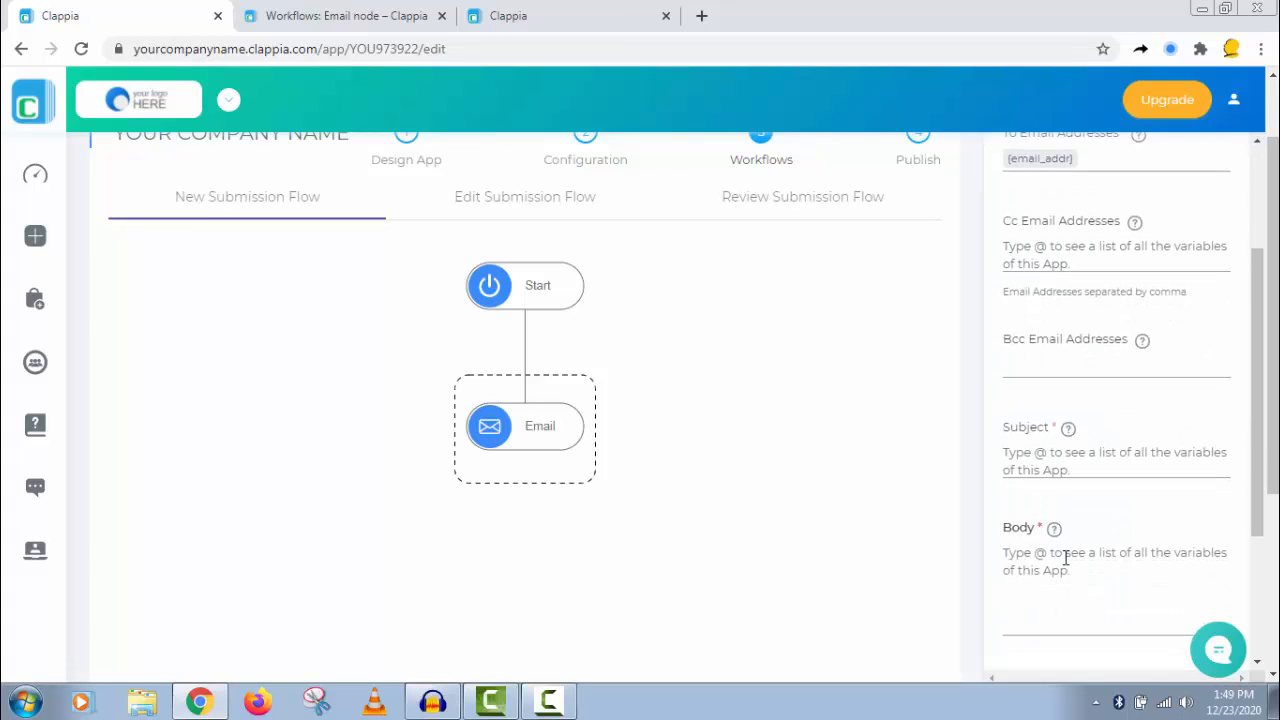
{"action": "left_click", "coordinate": [1061, 463]}
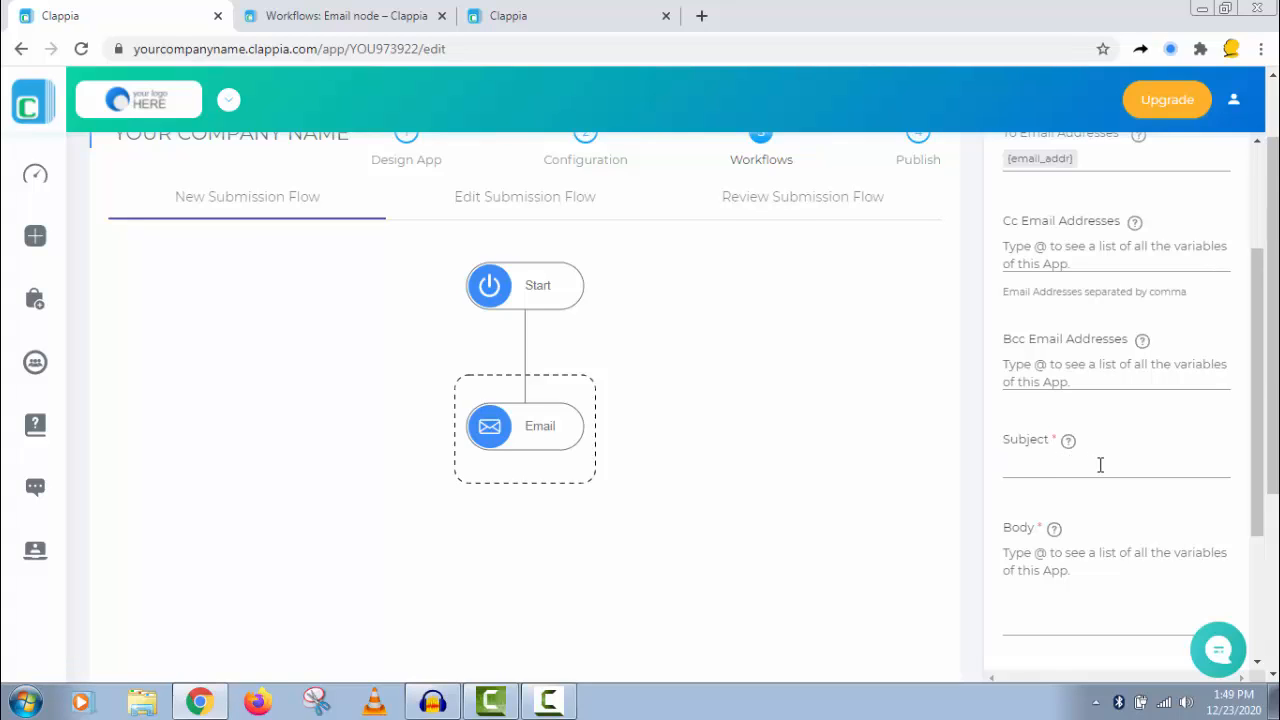
{"action": "type", "text": "We are pleased to serve you @"}
{"action": "left_click", "coordinate": [1109, 254]}
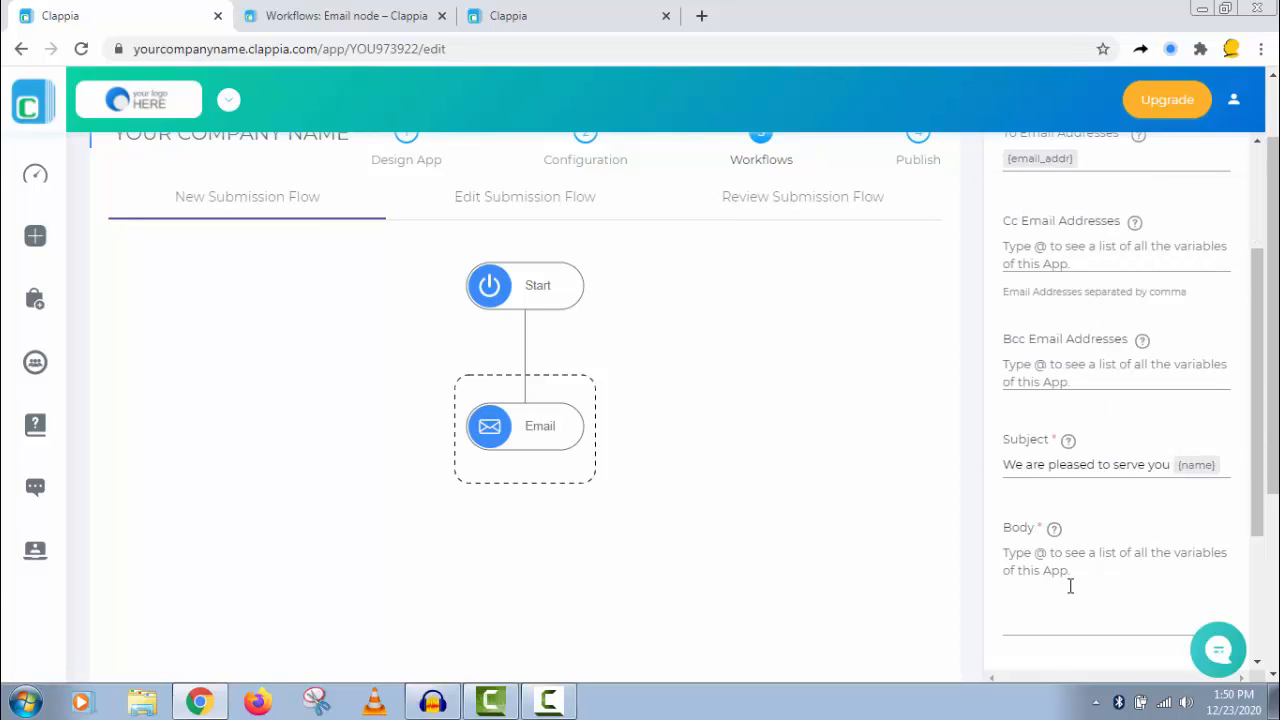
Start the email body with "Hi," and the line: Thank you for choosing "YourCompanyName", it was a pleasure to serve you
{"action": "left_click", "coordinate": [1077, 563]}
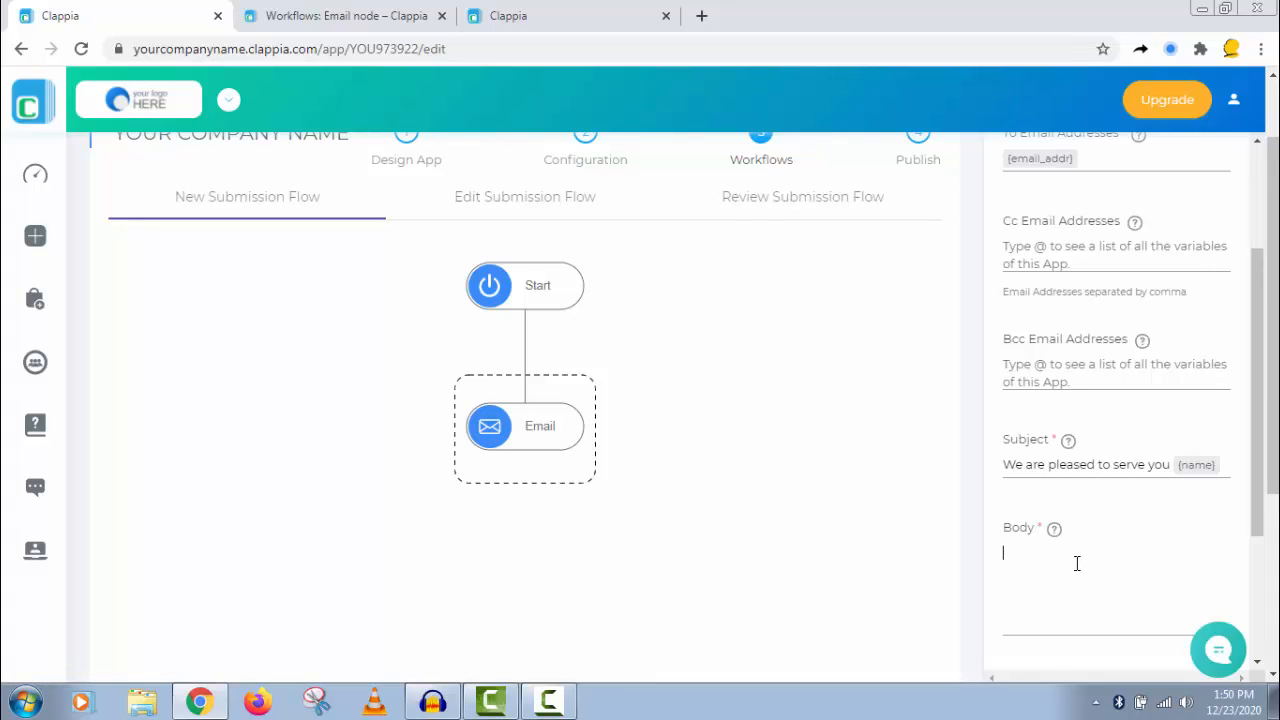
{"action": "type", "text": "Hi,     "}
{"action": "type", "text": "Thank you for choosin"}
{"action": "type", "text": "g \"YourComap"}
{"action": "key", "text": "BackSpace"}
{"action": "key", "text": "BackSpace"}
{"action": "type", "text": "panyNam"}
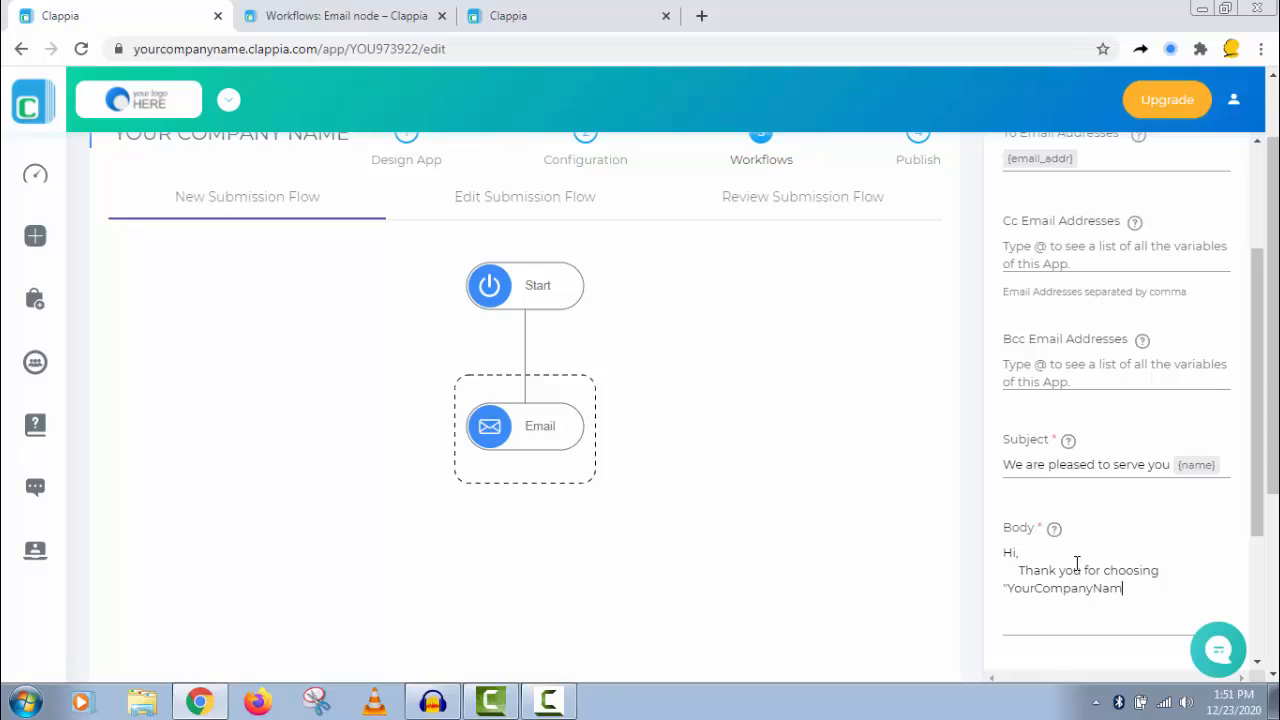
{"action": "type", "text": "e\", it was a pleas"}
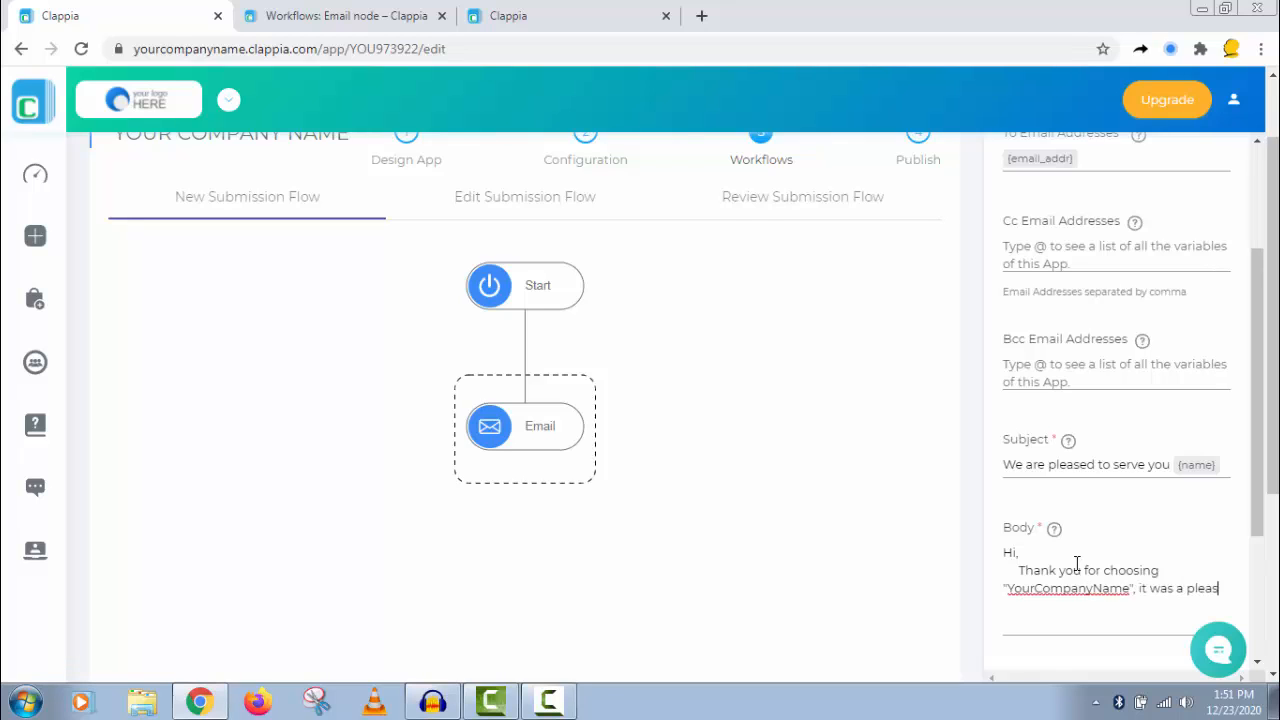
{"action": "type", "text": "ure to serve you."}
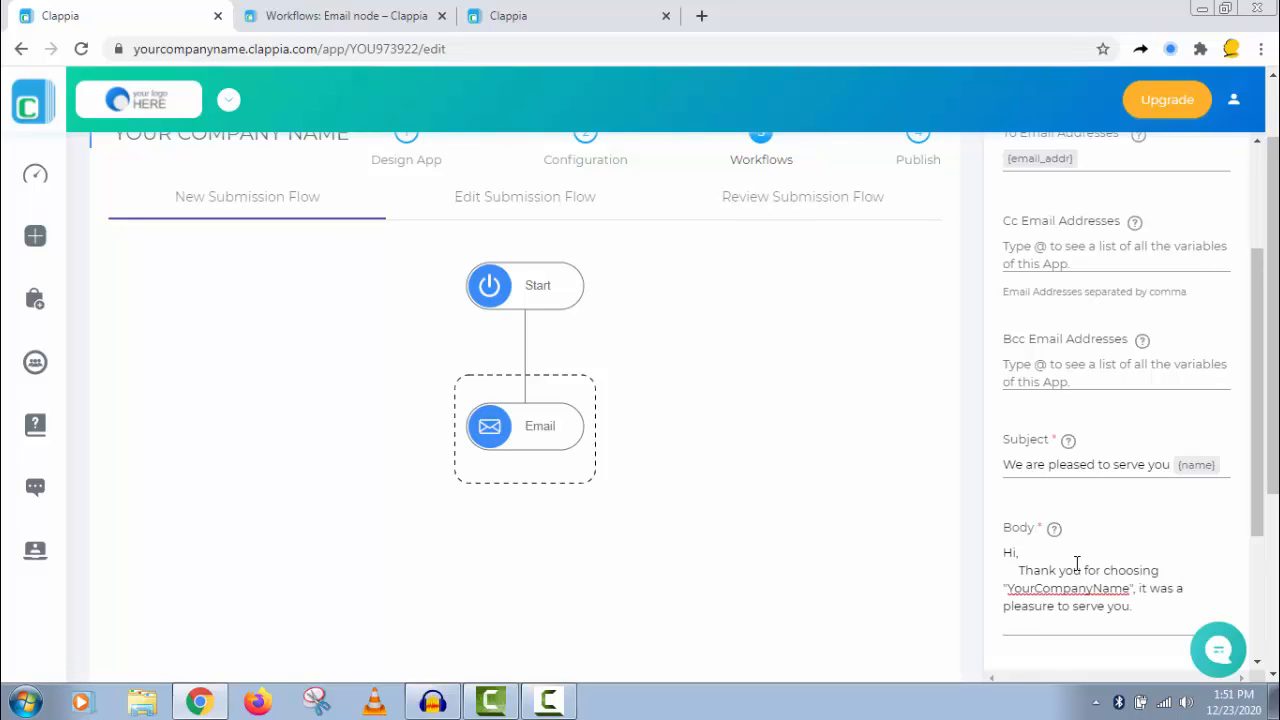
Add "Here are the details of your purchase" to the body, followed by name and Contact Number lines using {name} and {contact_nu}
{"action": "type", "text": "Here are the details of your "}
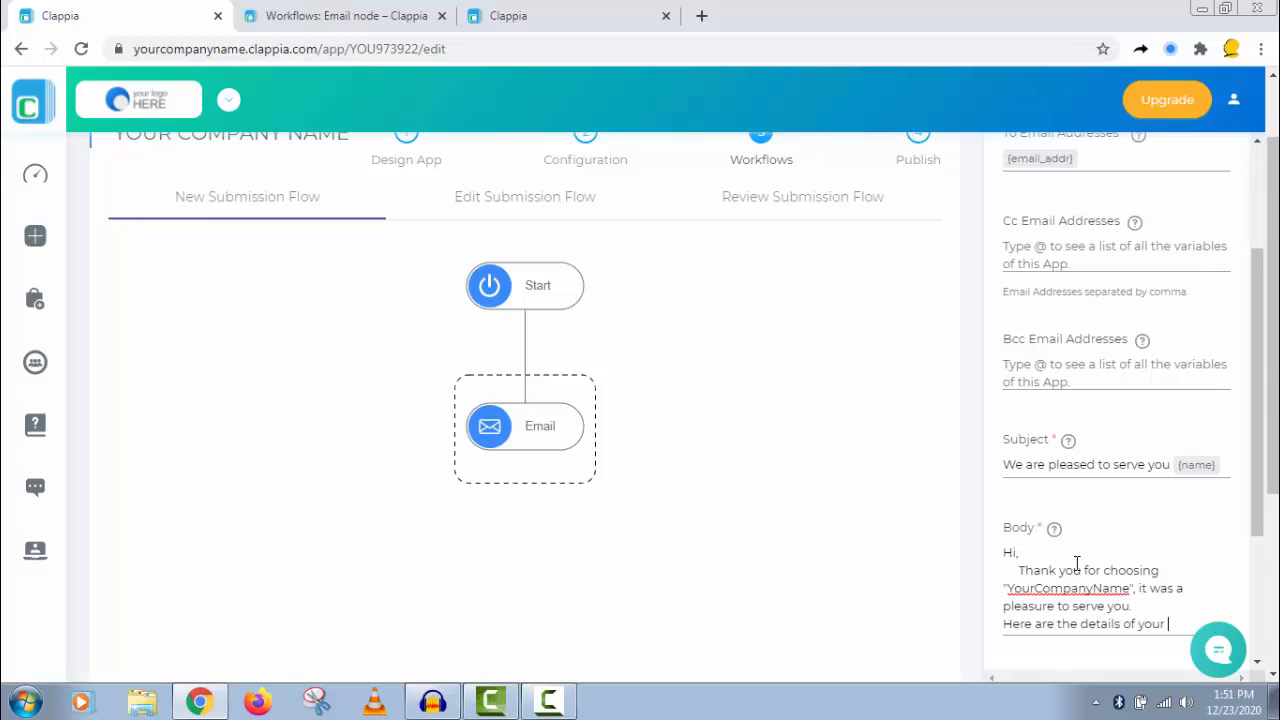
{"action": "type", "text": "purchase name"}
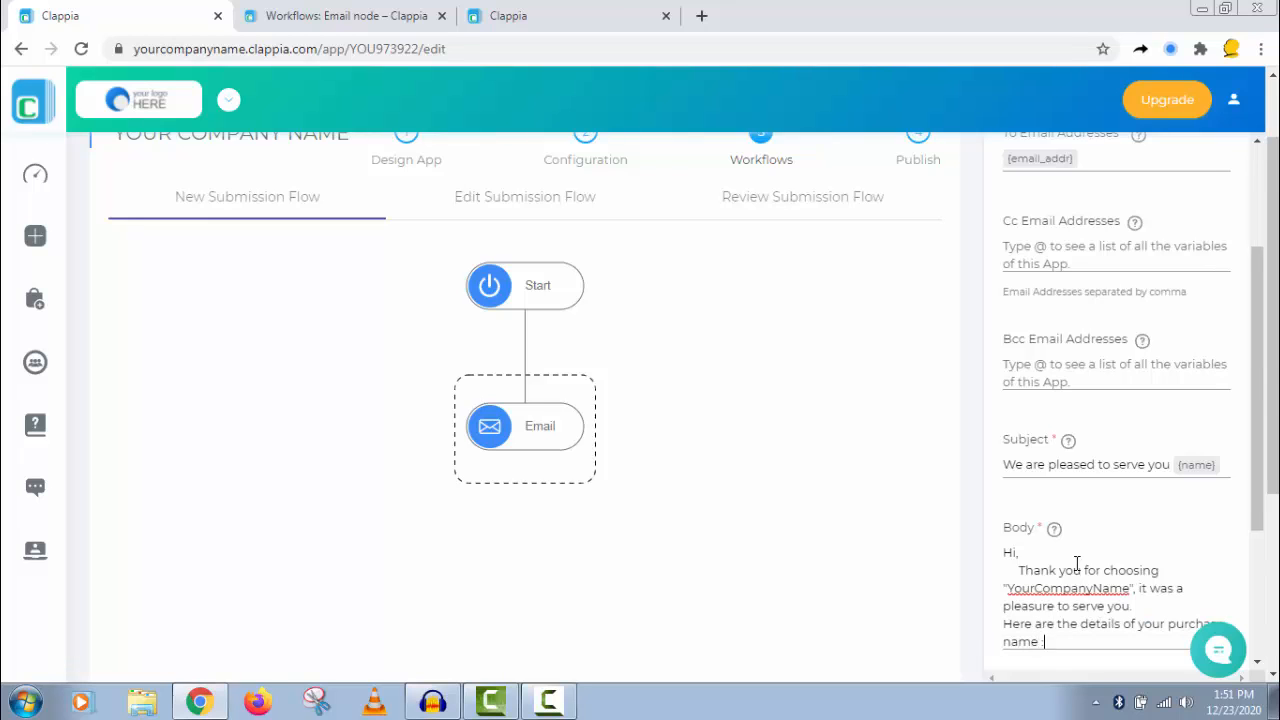
{"action": "type", "text": ": @"}
{"action": "left_click", "coordinate": [1140, 432]}
{"action": "key", "text": "Return"}
{"action": "type", "text": "Conta"}
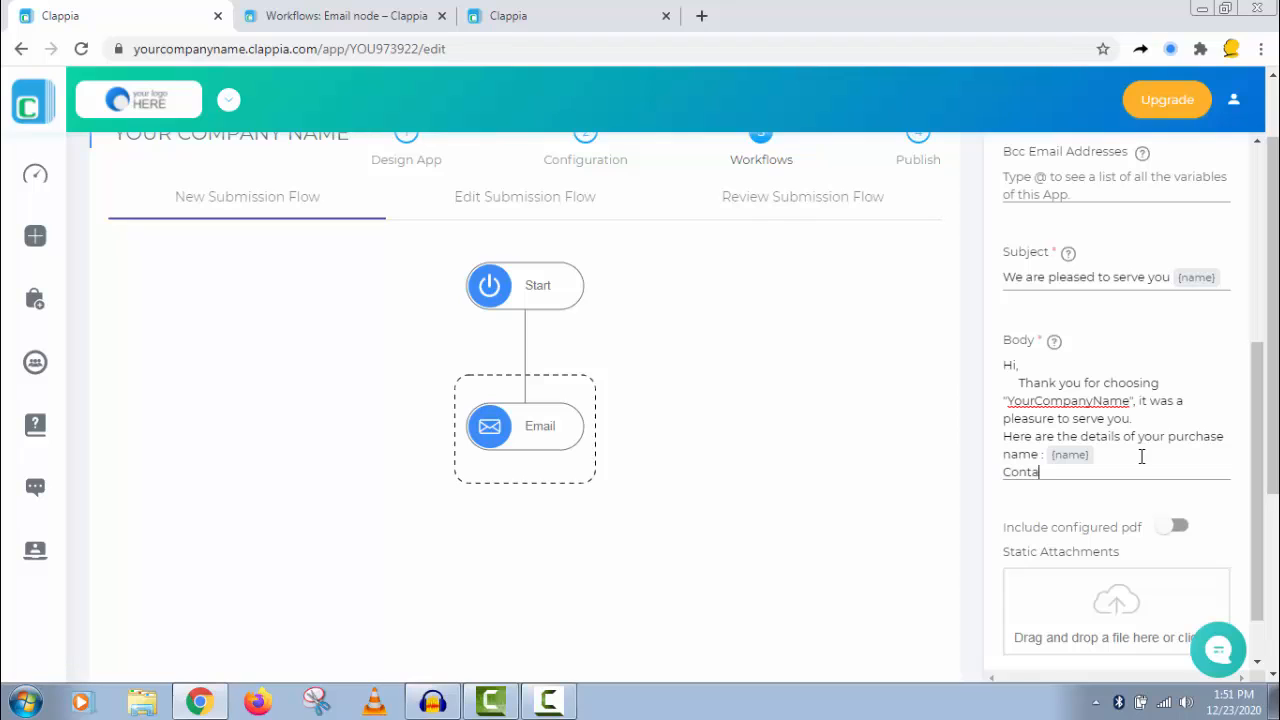
{"action": "type", "text": "ct Number : @"}
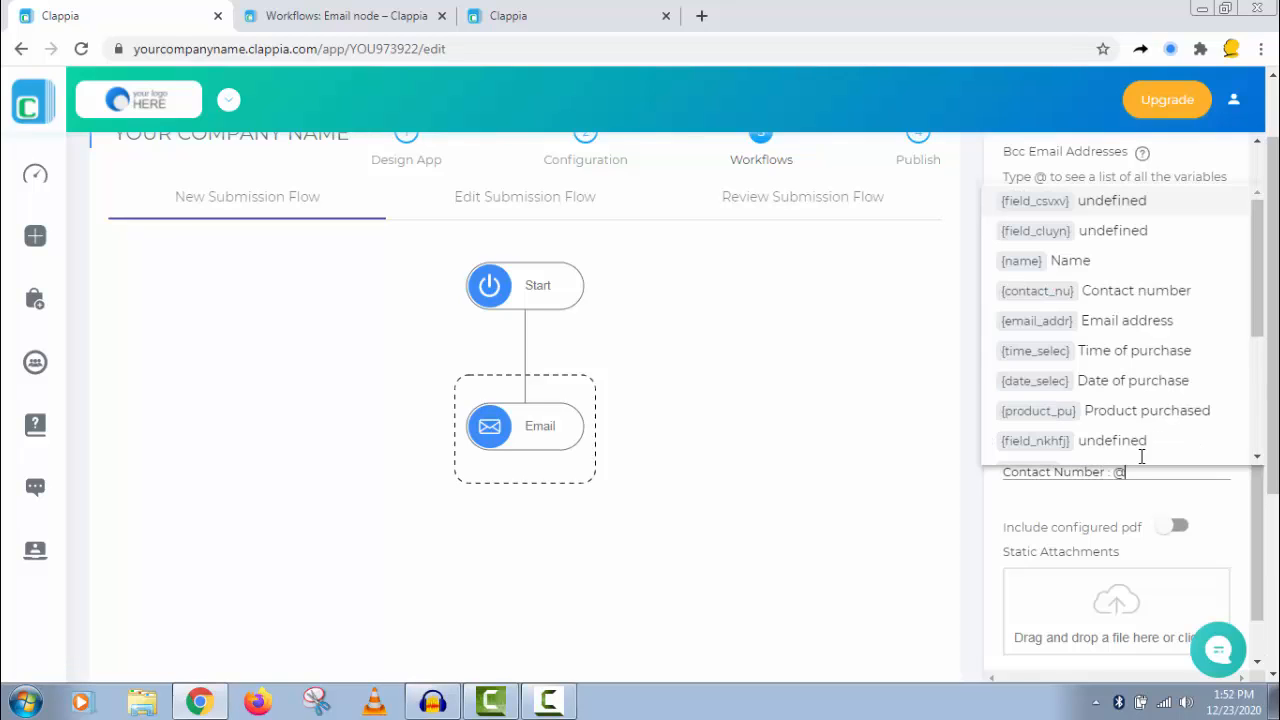
{"action": "left_click", "coordinate": [1150, 289]}
{"action": "key", "text": "Return"}
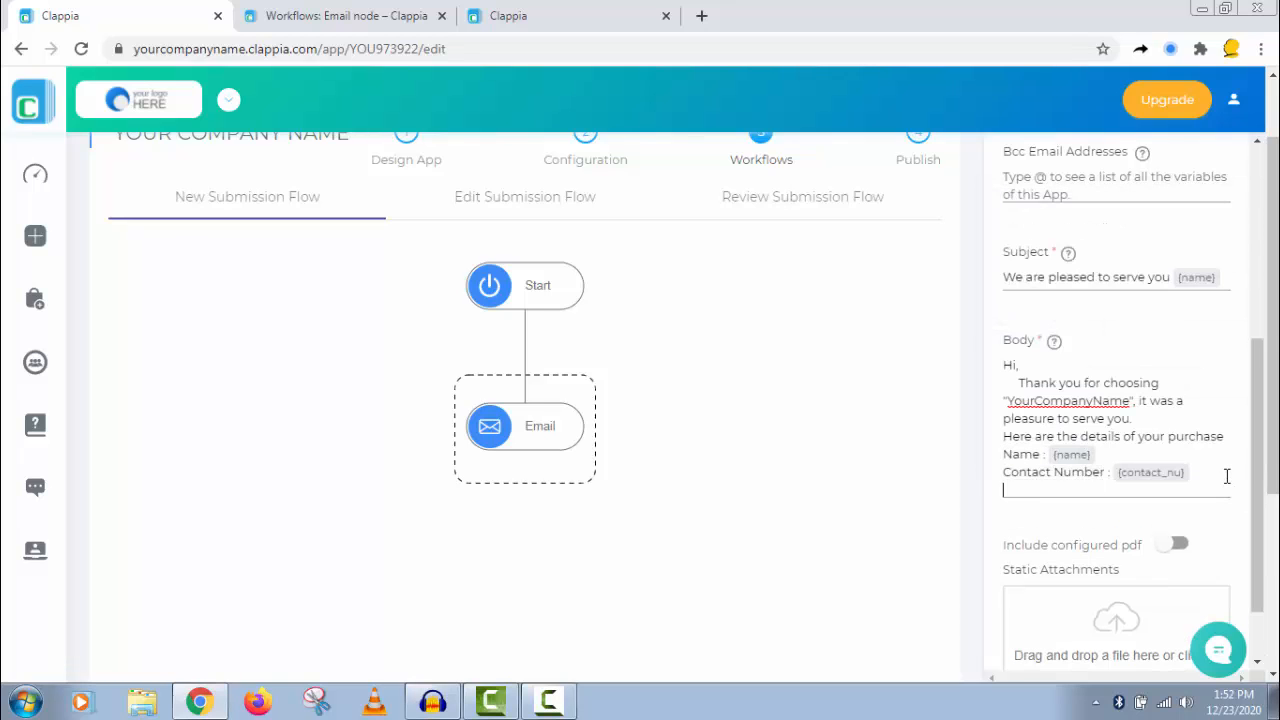
Add the body lines "Product Purchased : {product_pu}" and "Date and Time of purchase : {date_selec}, {time_selec}" using the form's variables
{"action": "type", "text": "Product Purchased : @"}
{"action": "left_click", "coordinate": [1186, 431]}
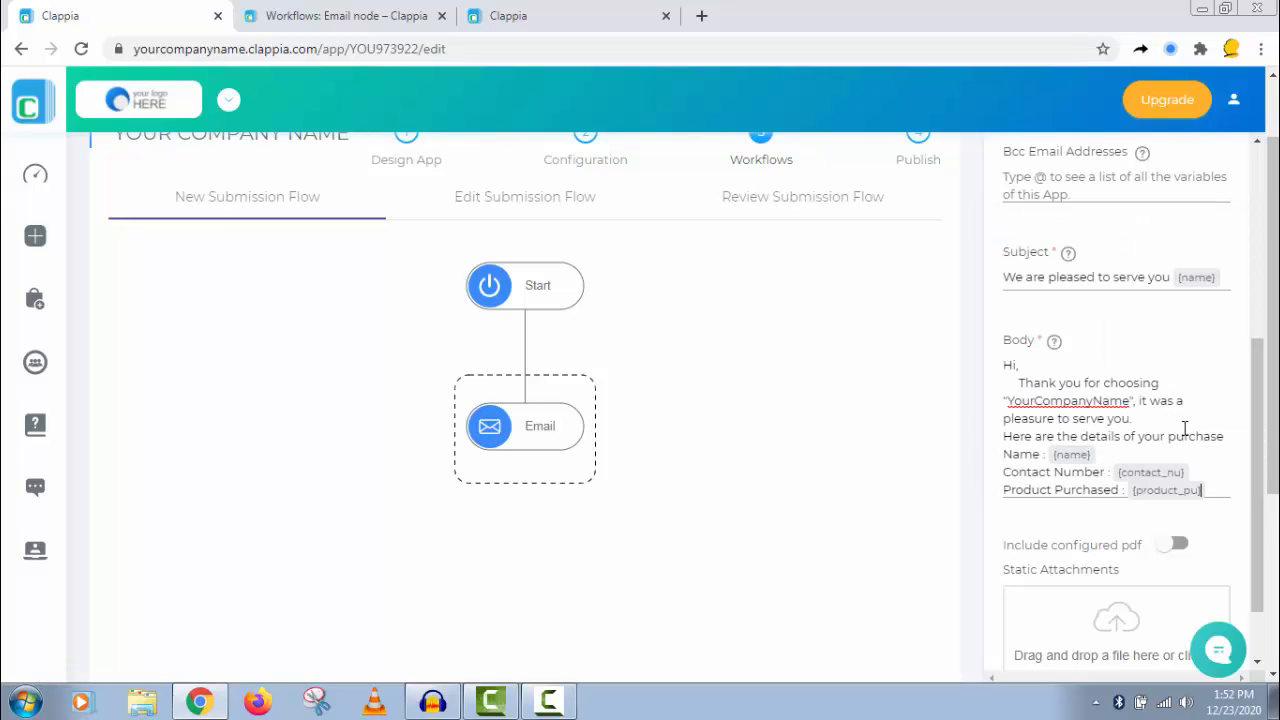
{"action": "key", "text": "Return"}
{"action": "type", "text": "Date and Time of purch"}
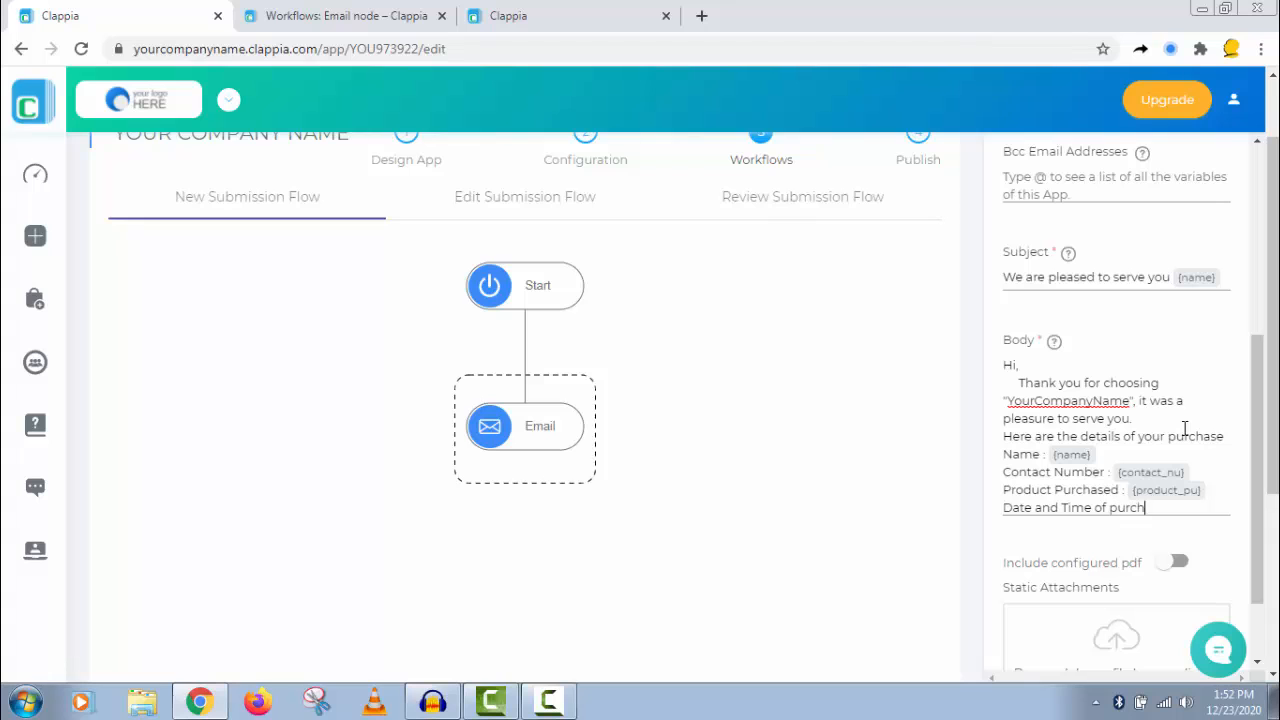
{"action": "type", "text": "ase : @"}
{"action": "left_click", "coordinate": [1157, 417]}
{"action": "type", "text": ", "}
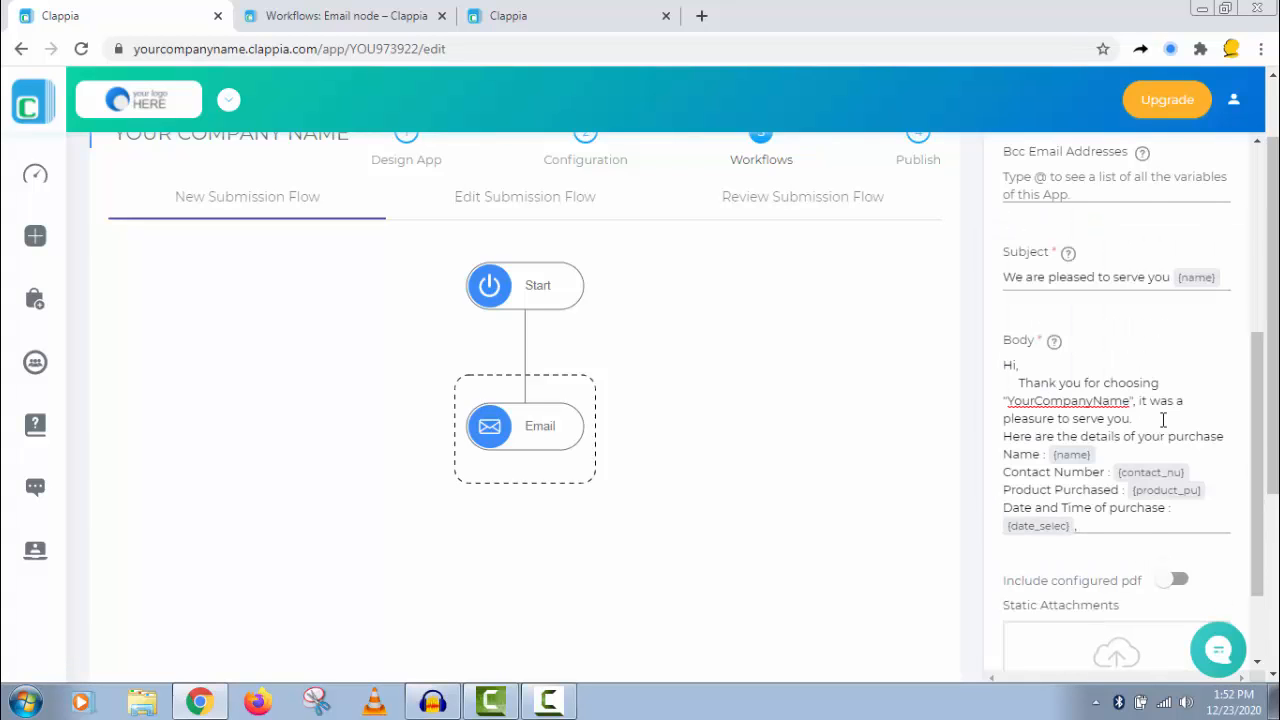
{"action": "type", "text": "@"}
{"action": "left_click", "coordinate": [1152, 401]}
End the email body with "Thanks and regards, Your Company Name" after a blank line and save the email step
{"action": "scroll", "coordinate": [1152, 401], "scroll_direction": "down", "scroll_amount": 2}
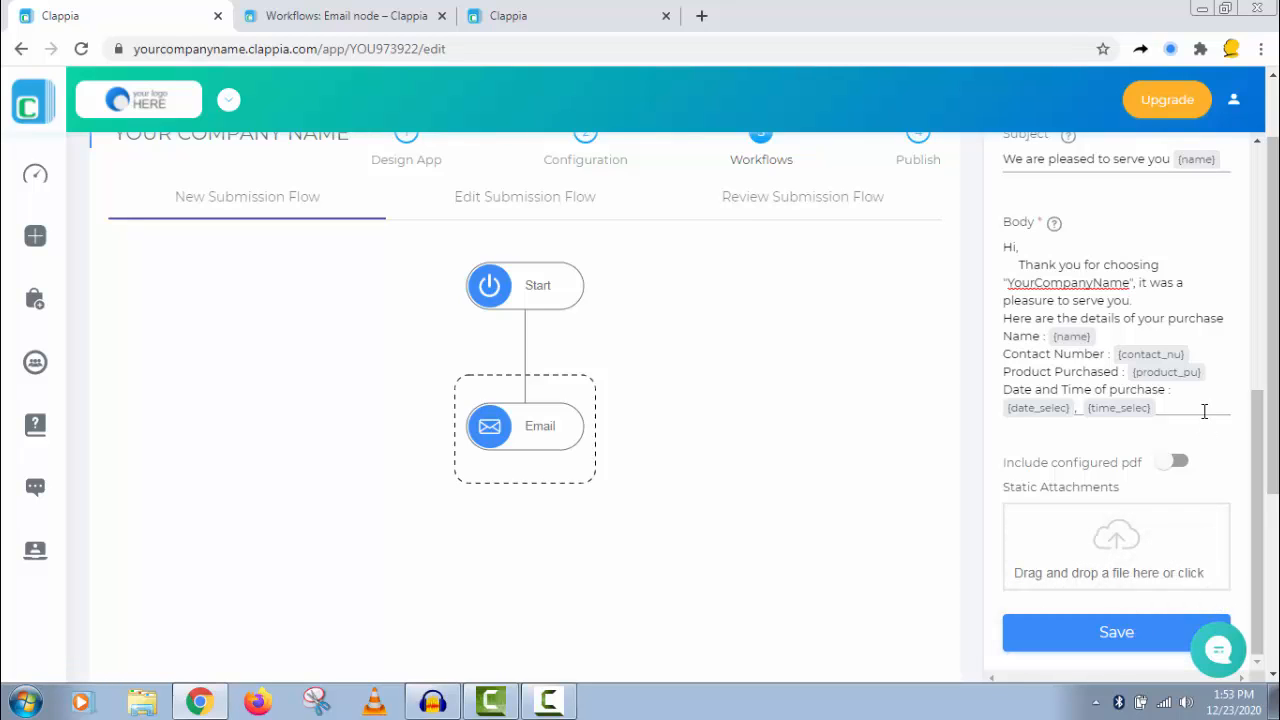
{"action": "key", "text": "Return"}
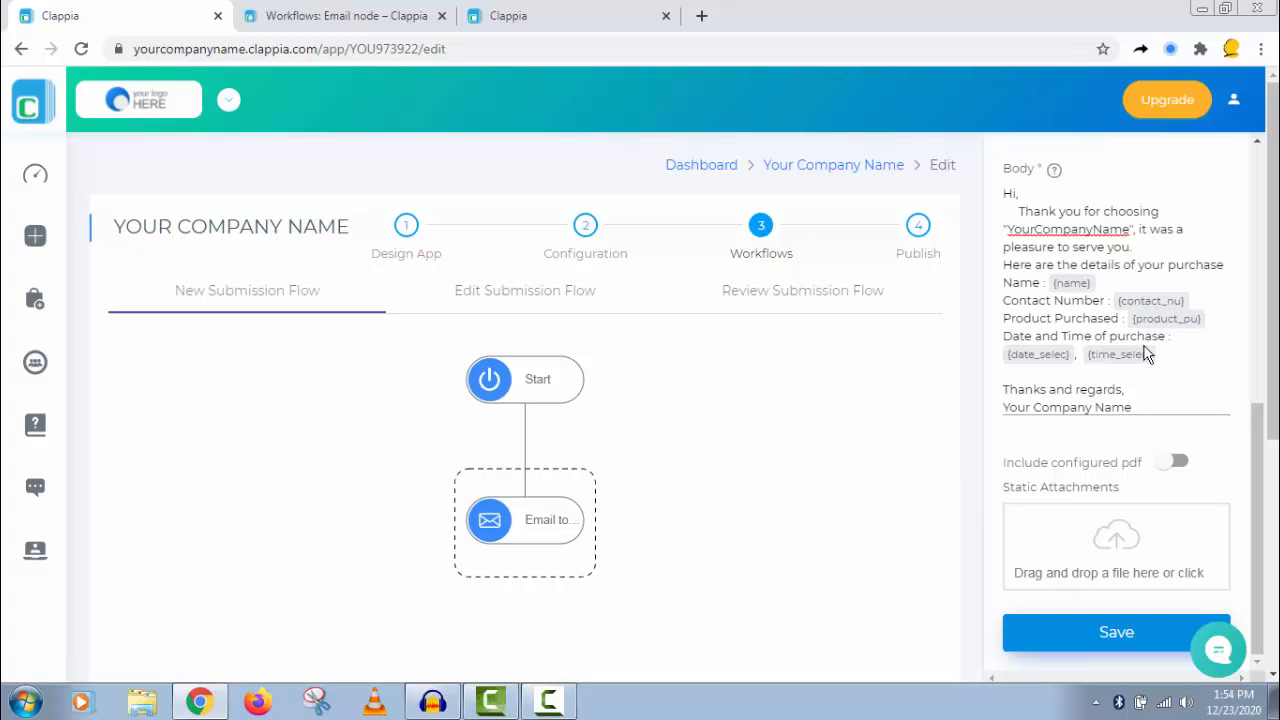
Look over the email step's subject and body, and view the Edit and Review Submission flows before returning to the New Submission Flow
{"action": "scroll", "coordinate": [1191, 381], "scroll_direction": "up", "scroll_amount": 1}
{"action": "scroll", "coordinate": [1191, 381], "scroll_direction": "up", "scroll_amount": 3}
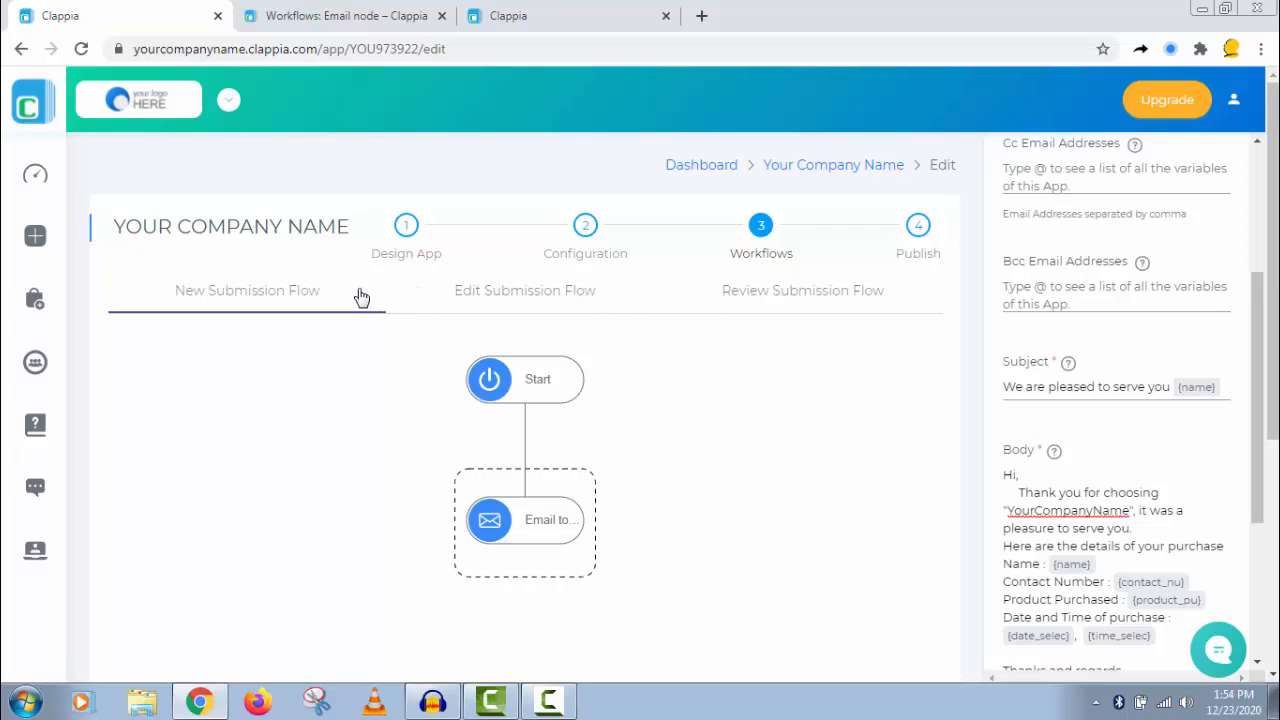
{"action": "left_click", "coordinate": [525, 292]}
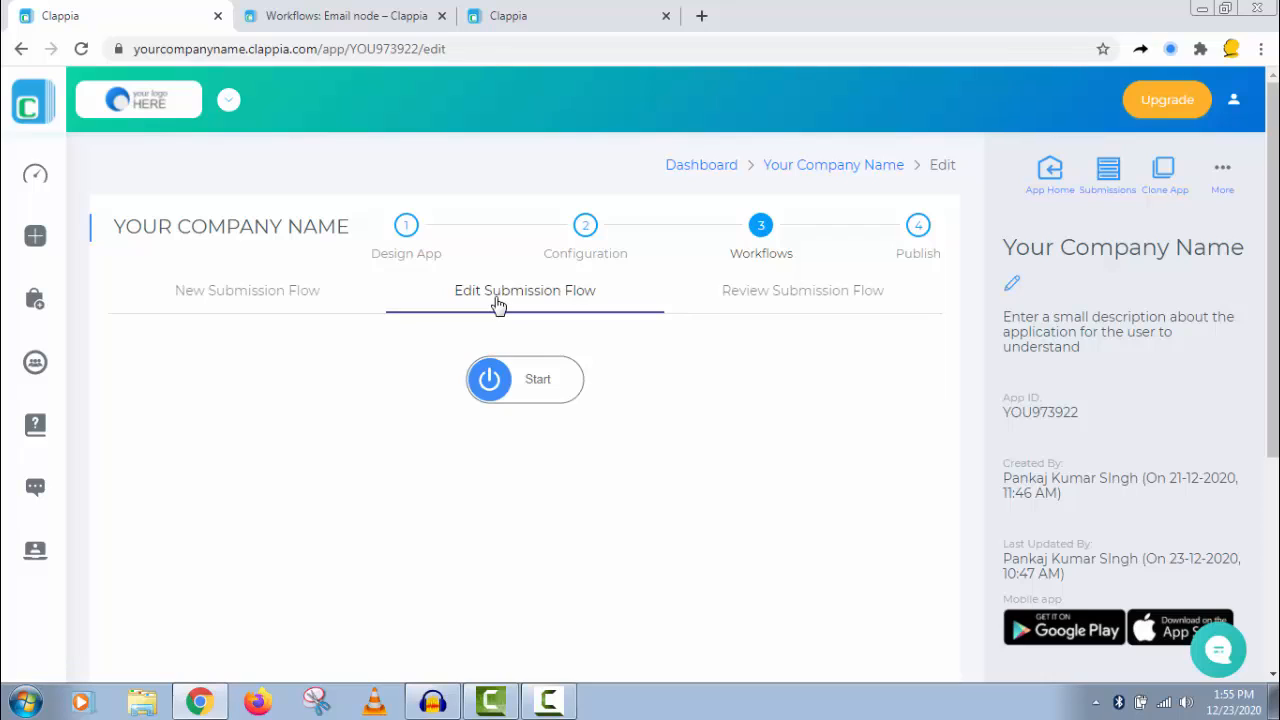
{"action": "left_click", "coordinate": [240, 305]}
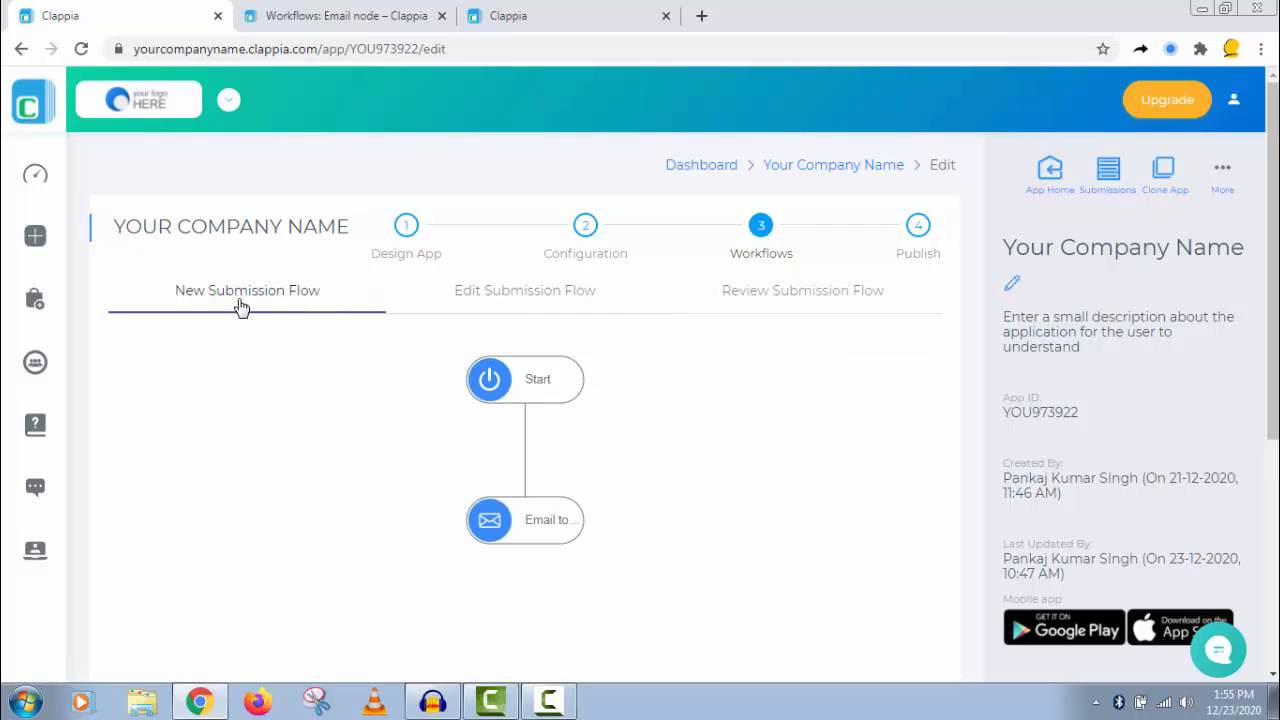
{"action": "left_click", "coordinate": [534, 289]}
{"action": "left_click", "coordinate": [817, 291]}
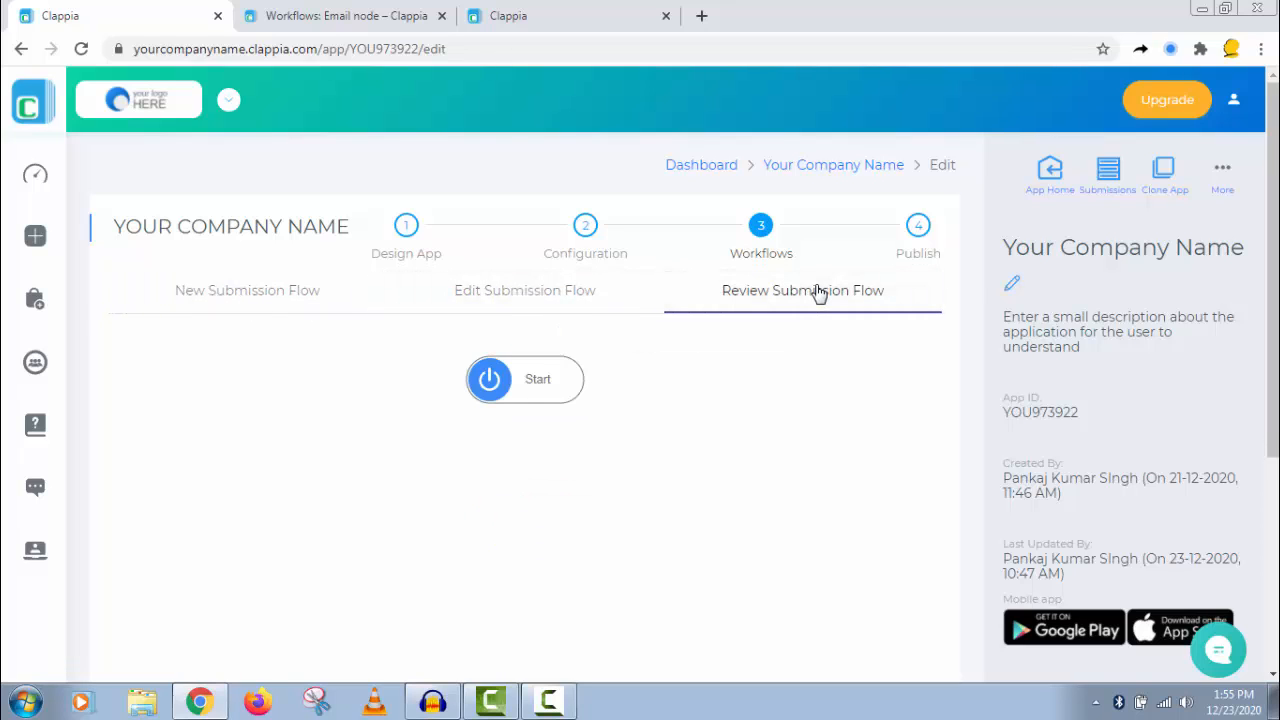
{"action": "left_click", "coordinate": [352, 300]}
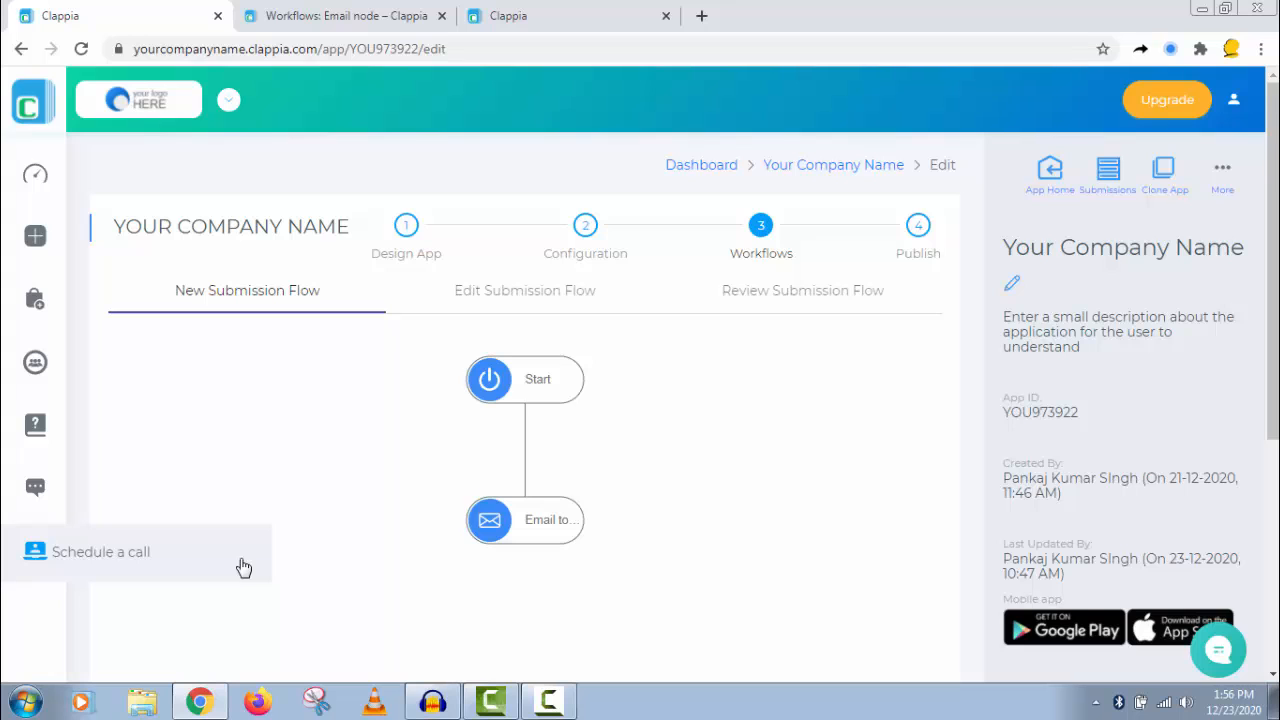
Switch to the already open Clappia website home page
{"action": "left_click", "coordinate": [552, 14]}
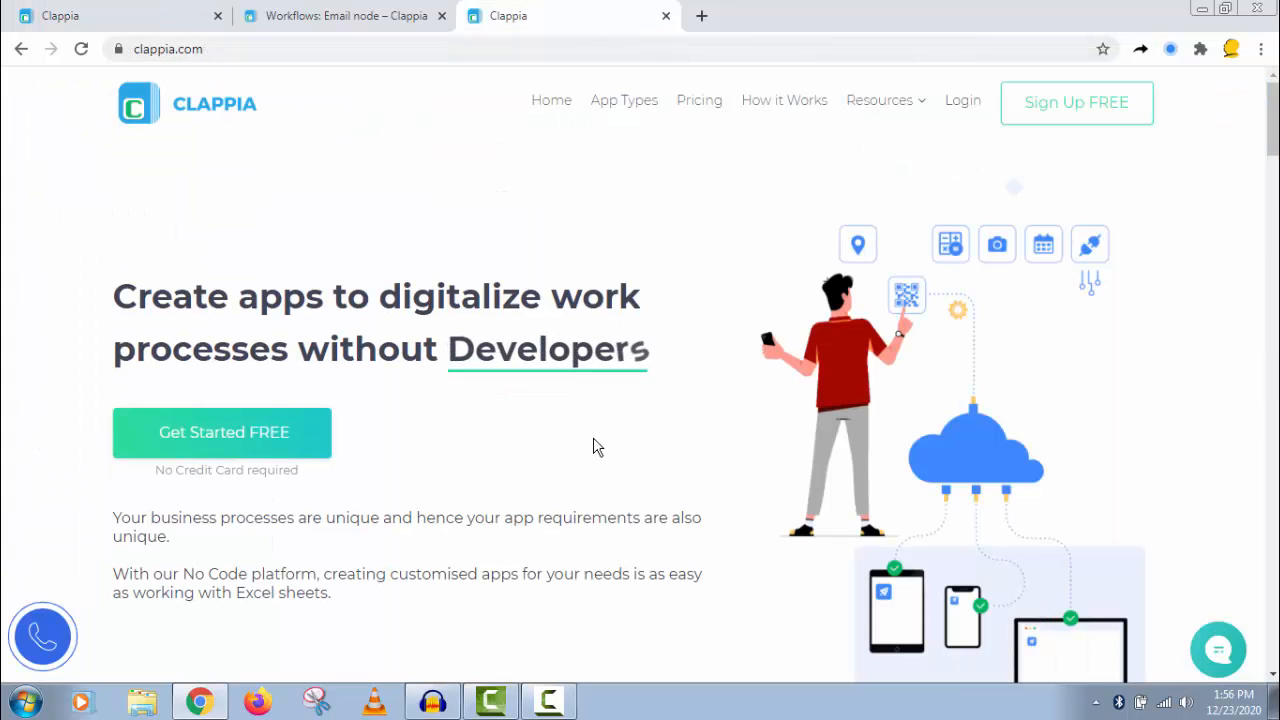